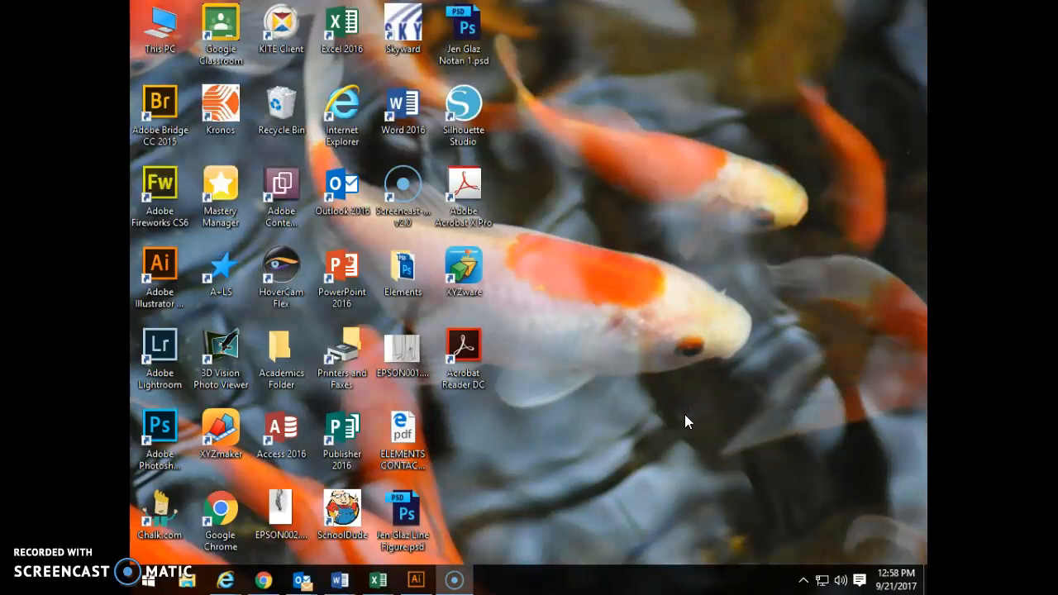
Switch to Adobe Illustrator
click(147, 585)
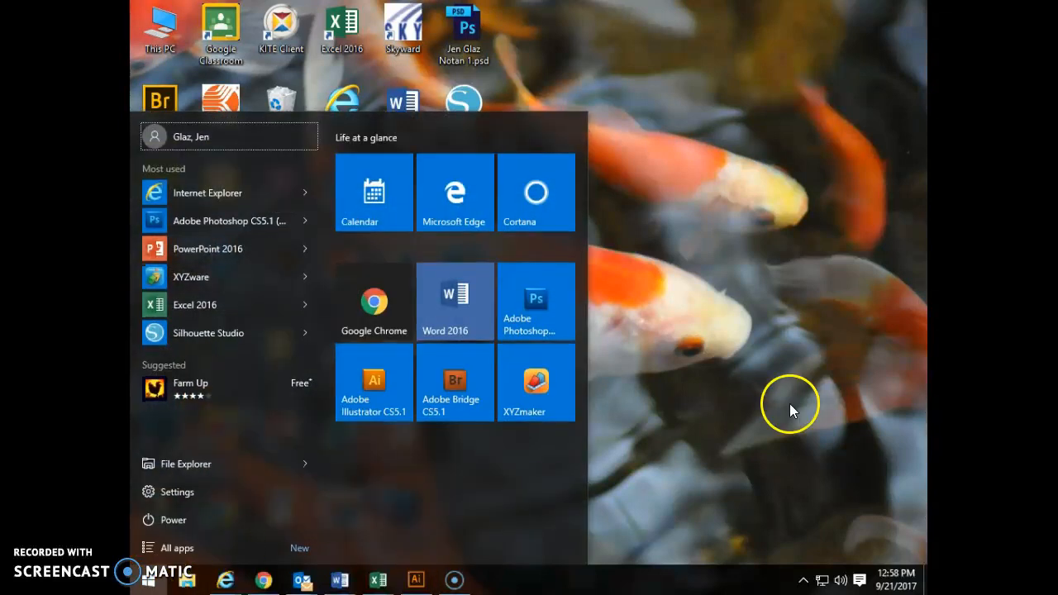
click(830, 403)
click(416, 580)
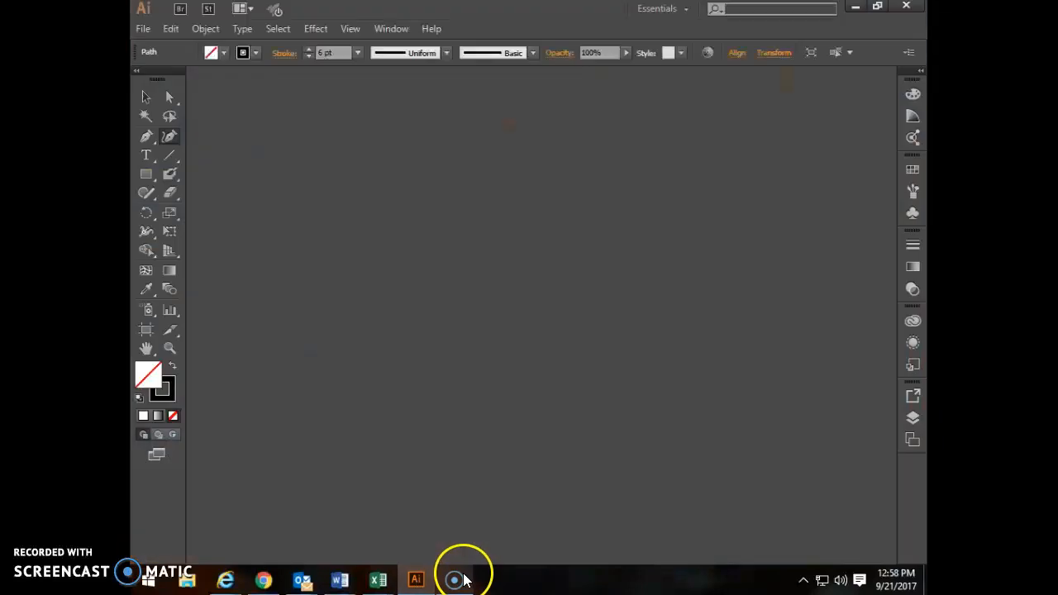
Create a new Print document with one Letter-size artboard, 612 by 792 pt, in points
click(145, 30)
click(172, 47)
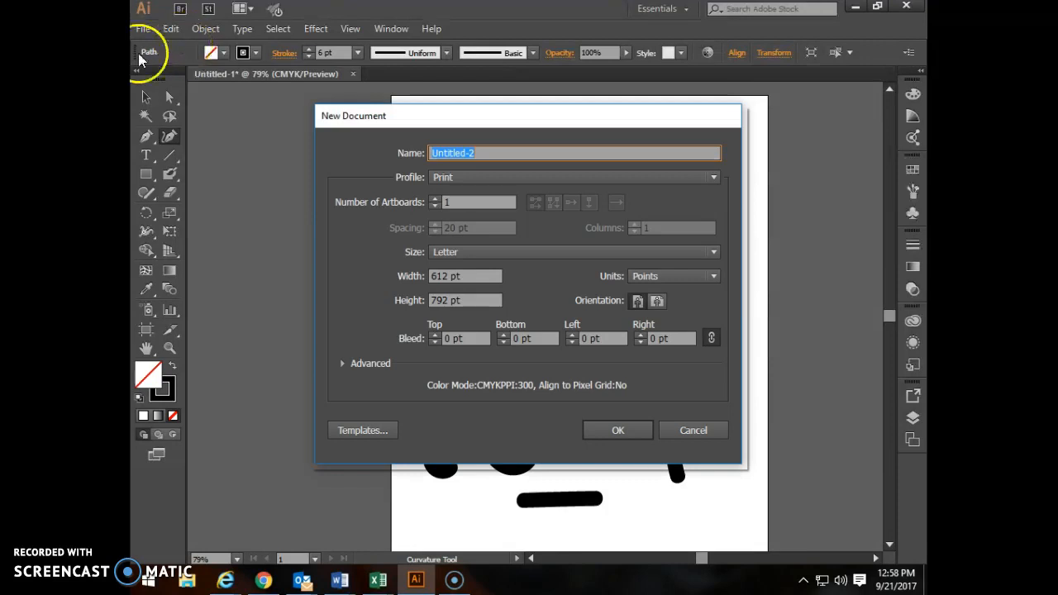
click(451, 254)
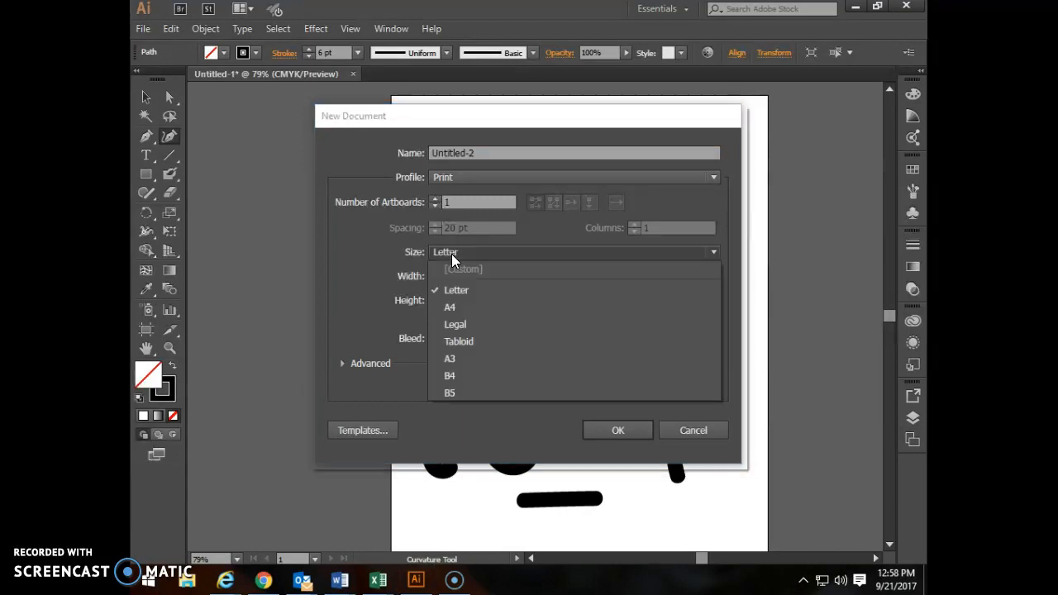
click(502, 290)
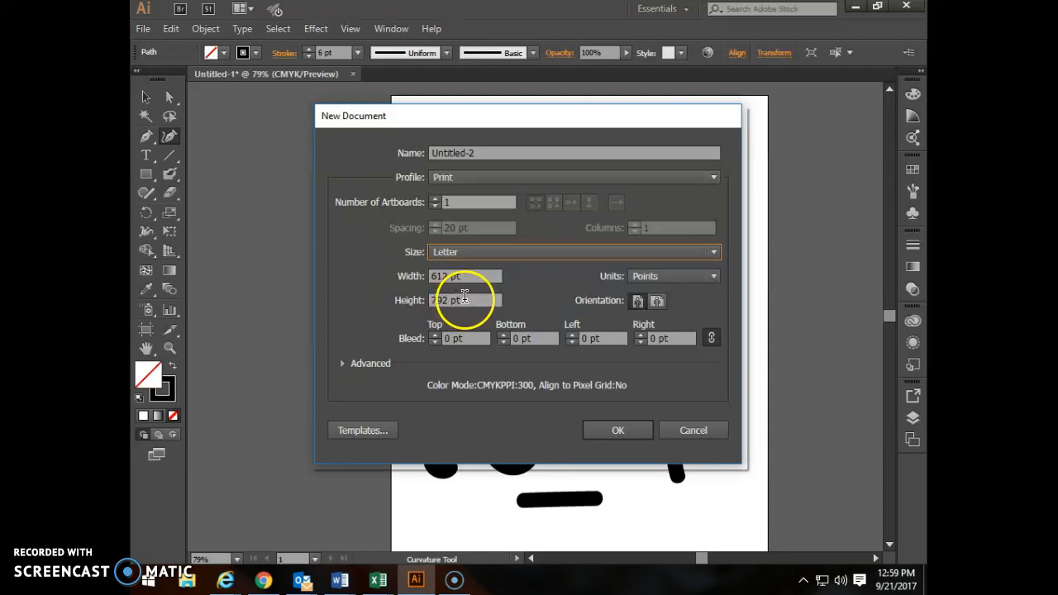
click(663, 277)
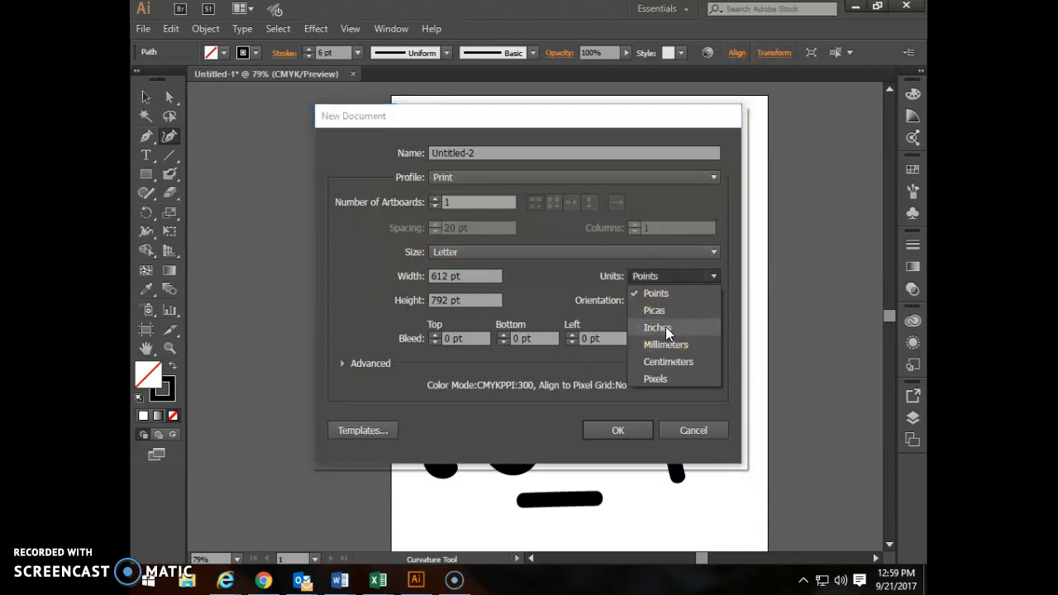
click(526, 289)
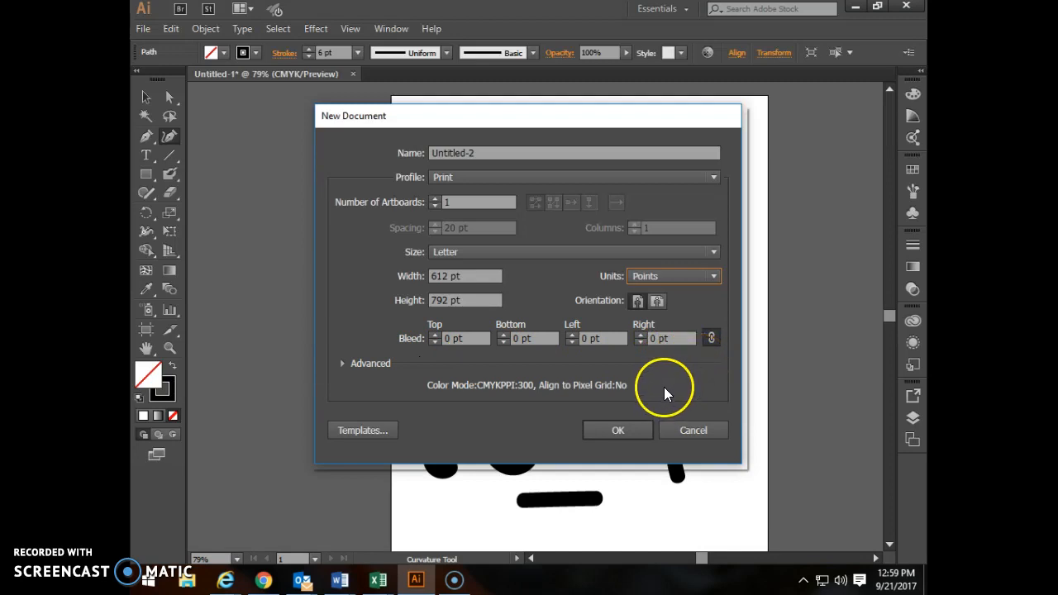
click(596, 428)
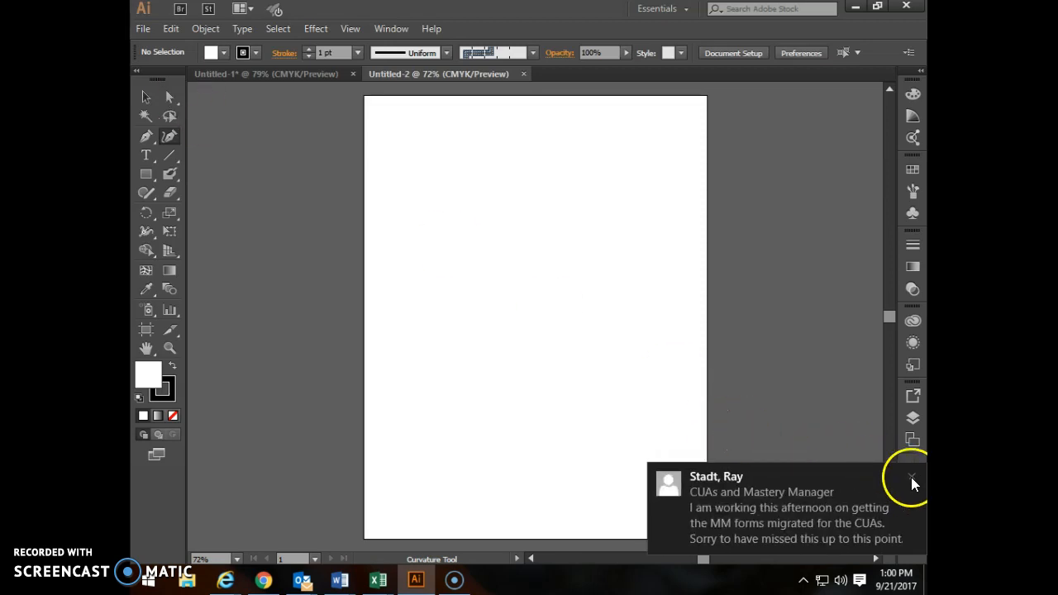
Dismiss the incoming e-mail notification and close all Outlook windows
click(910, 477)
right_click(301, 580)
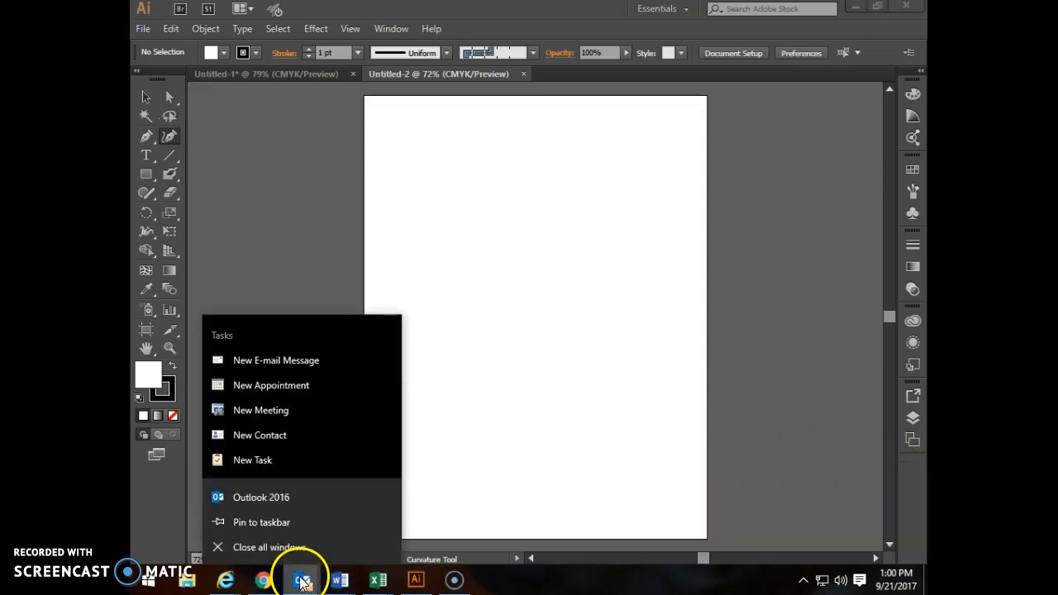
click(289, 547)
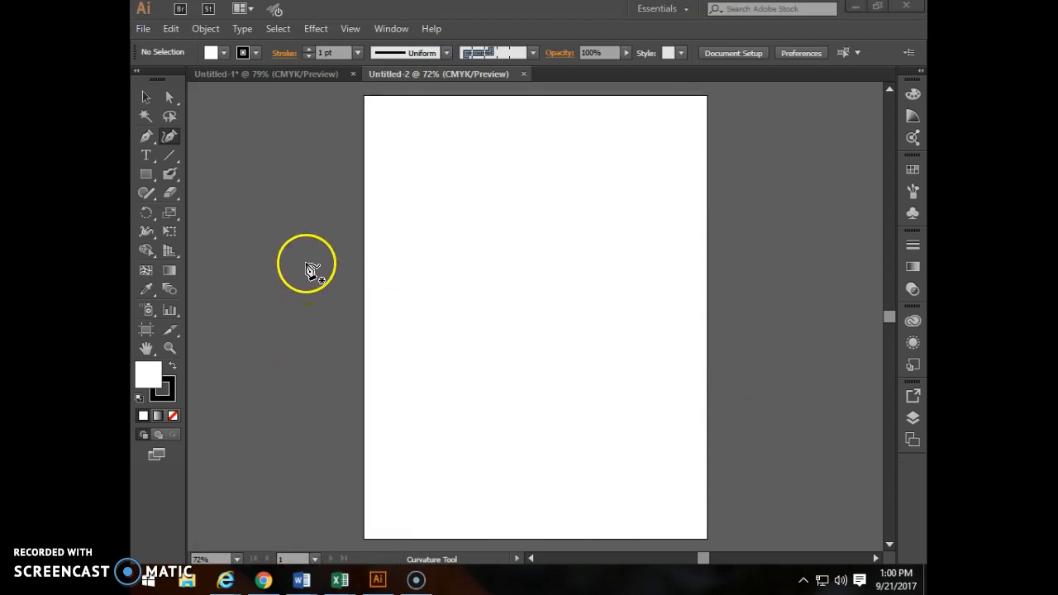
Look through the Pen tool variants and activate the Magic Wand tool
click(160, 138)
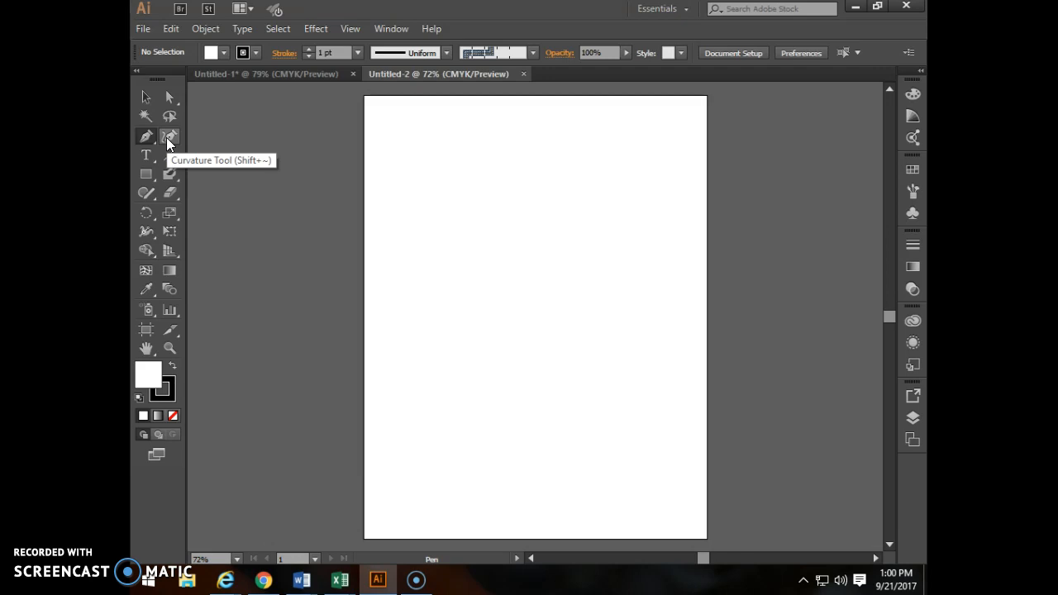
click(147, 137)
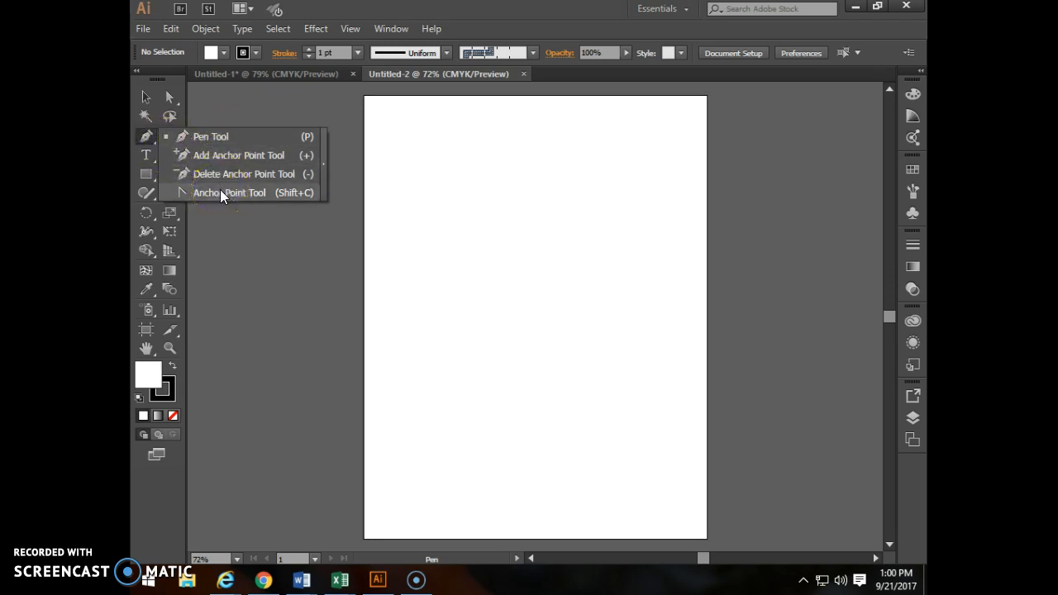
click(146, 137)
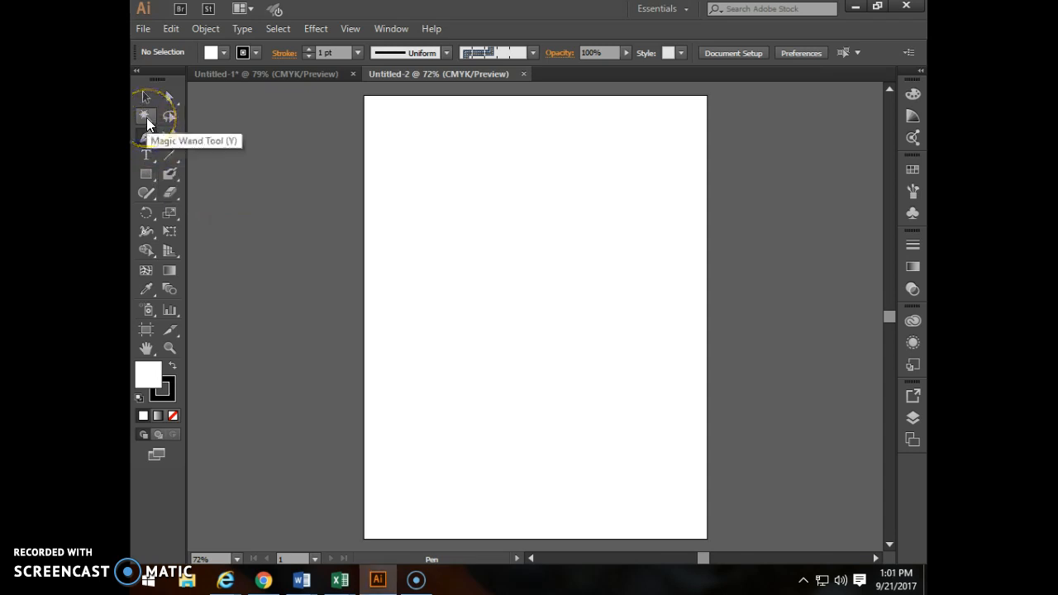
click(146, 123)
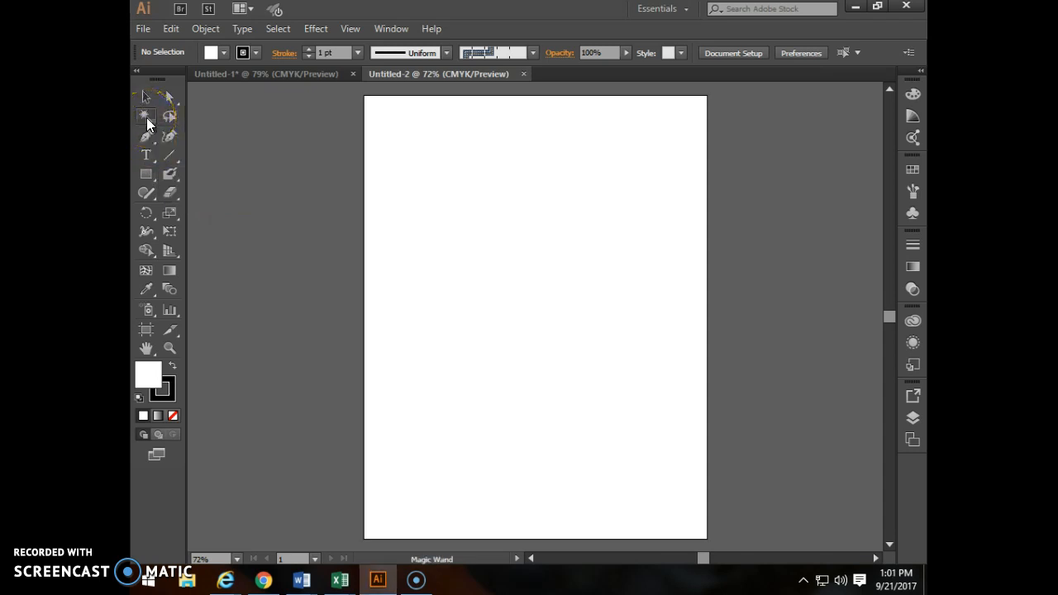
click(153, 125)
Show the gradient settings briefly and collapse them again
click(394, 29)
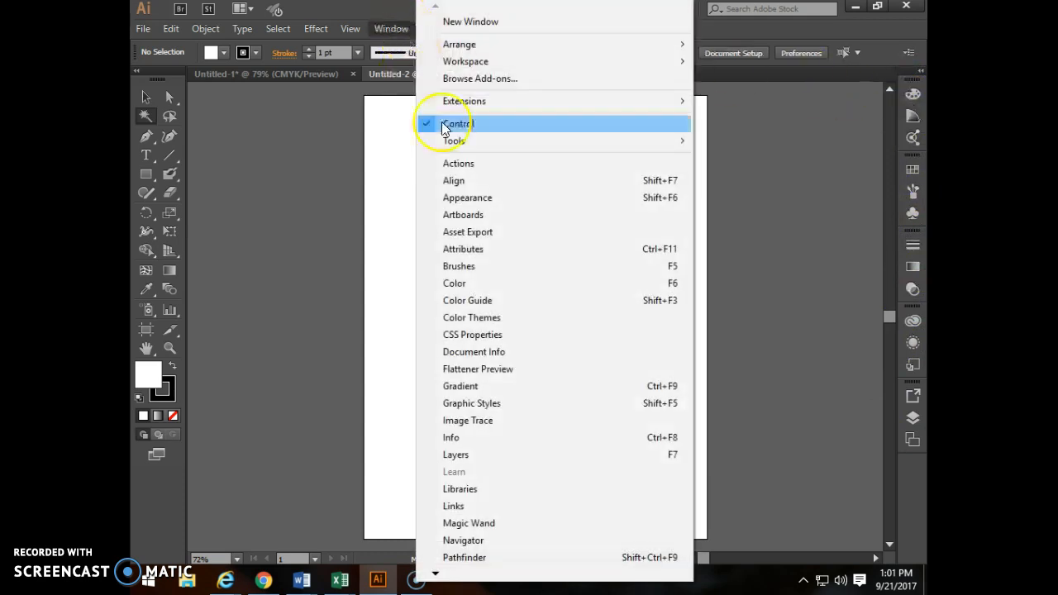
click(581, 386)
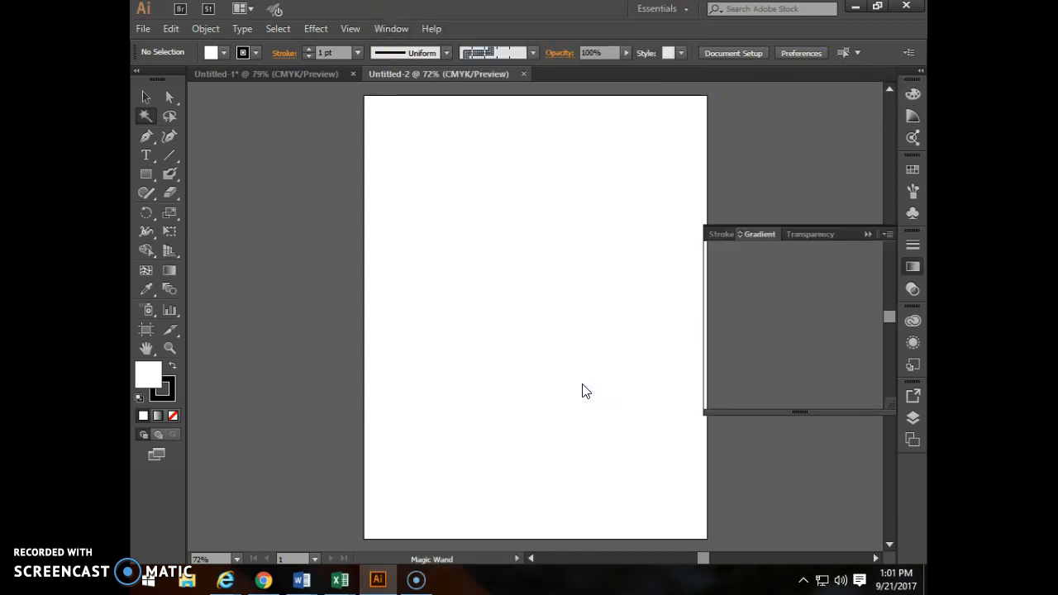
click(866, 234)
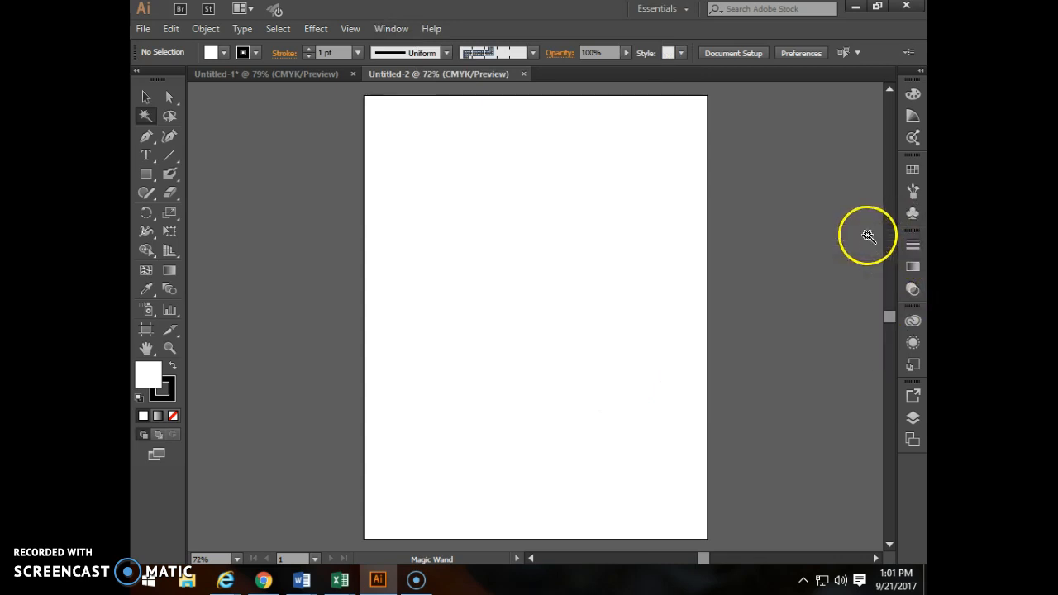
click(910, 268)
click(910, 270)
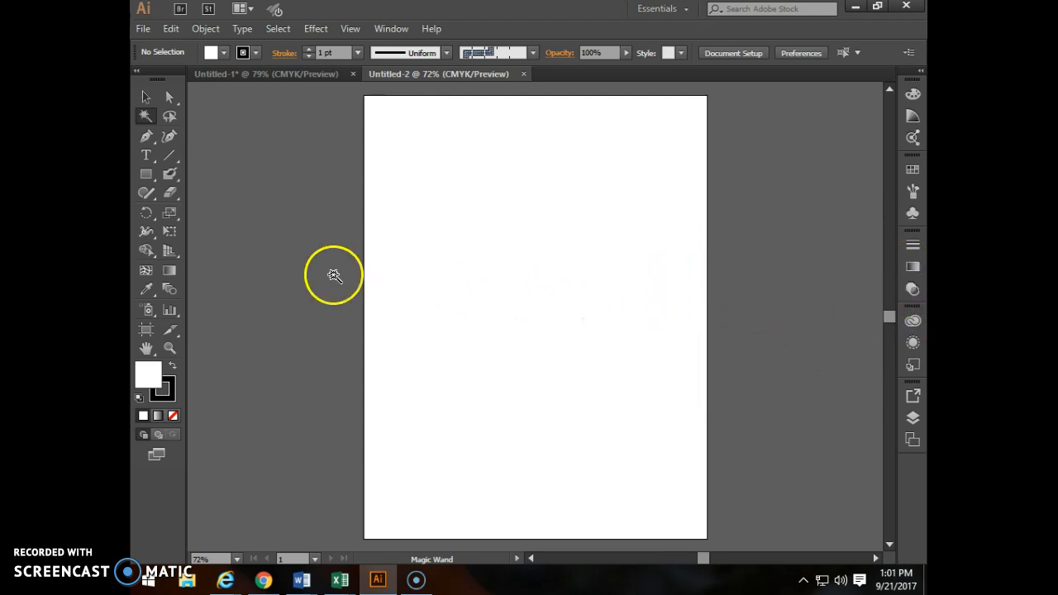
Examine the variants of the Type, Line Segment and Rectangle tools
click(151, 165)
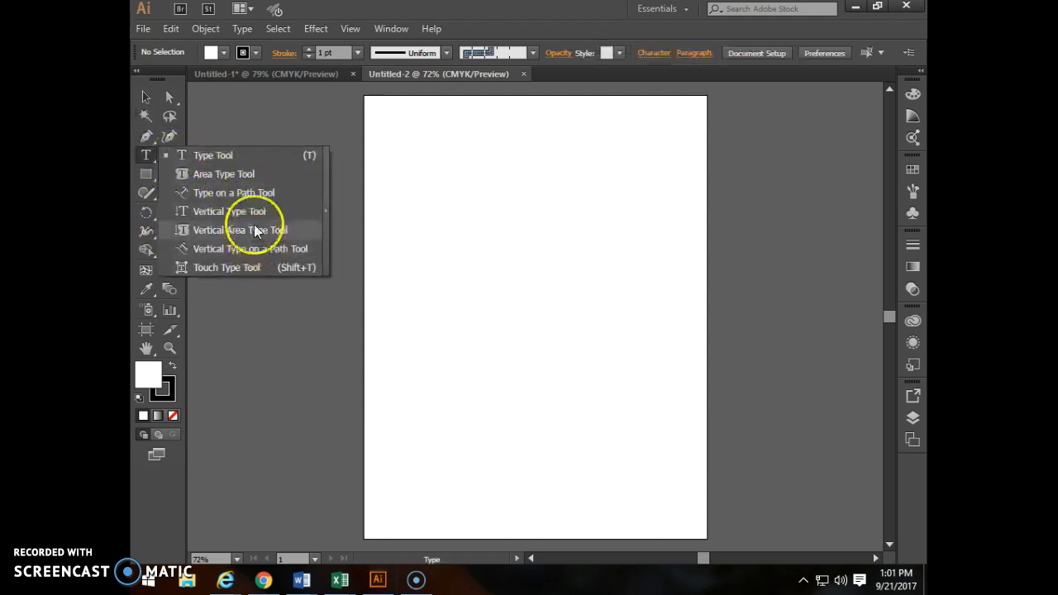
click(145, 155)
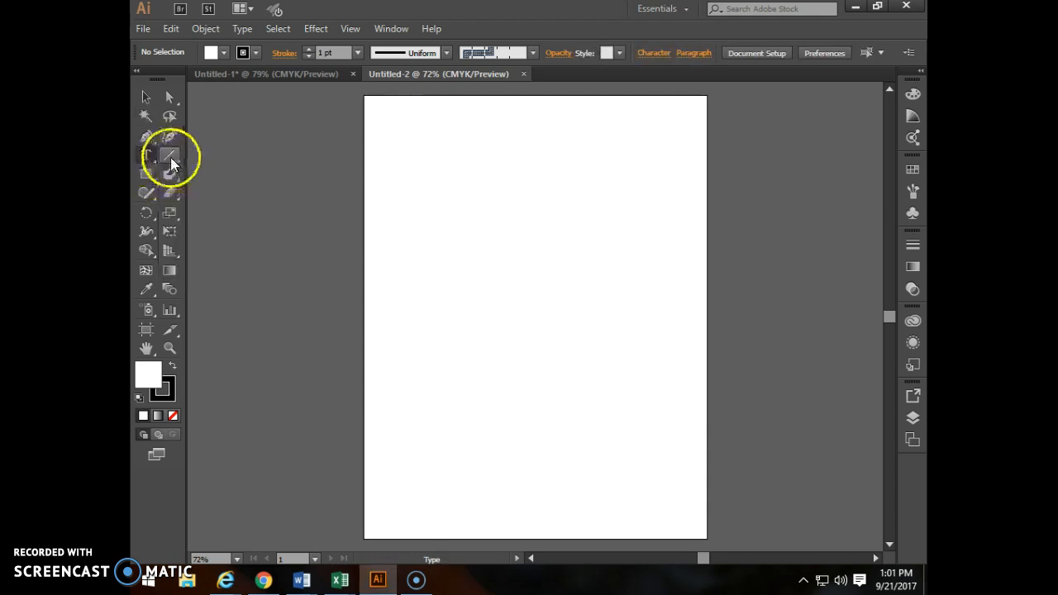
click(169, 155)
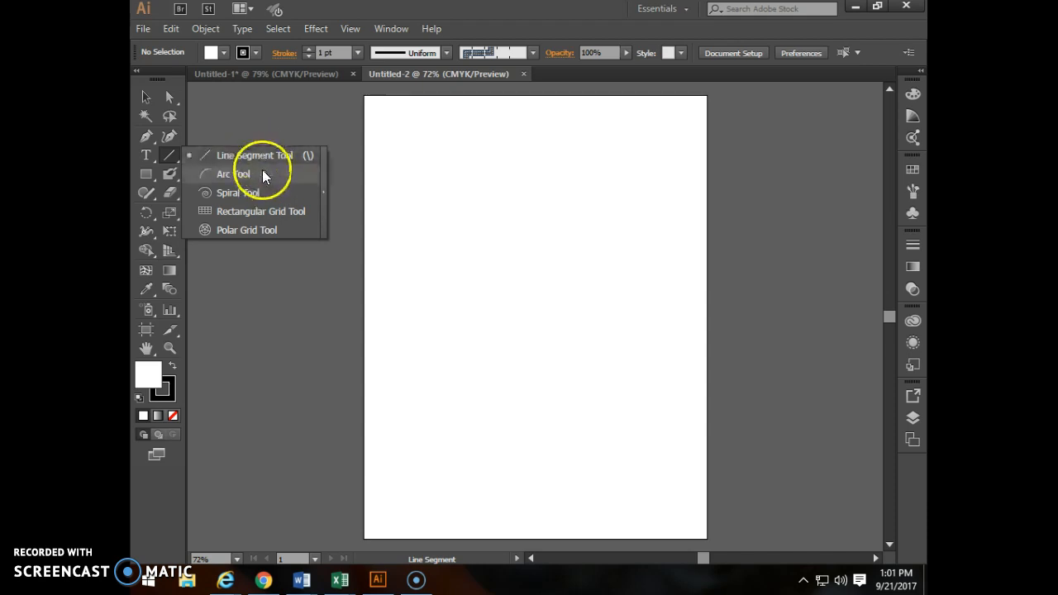
click(252, 155)
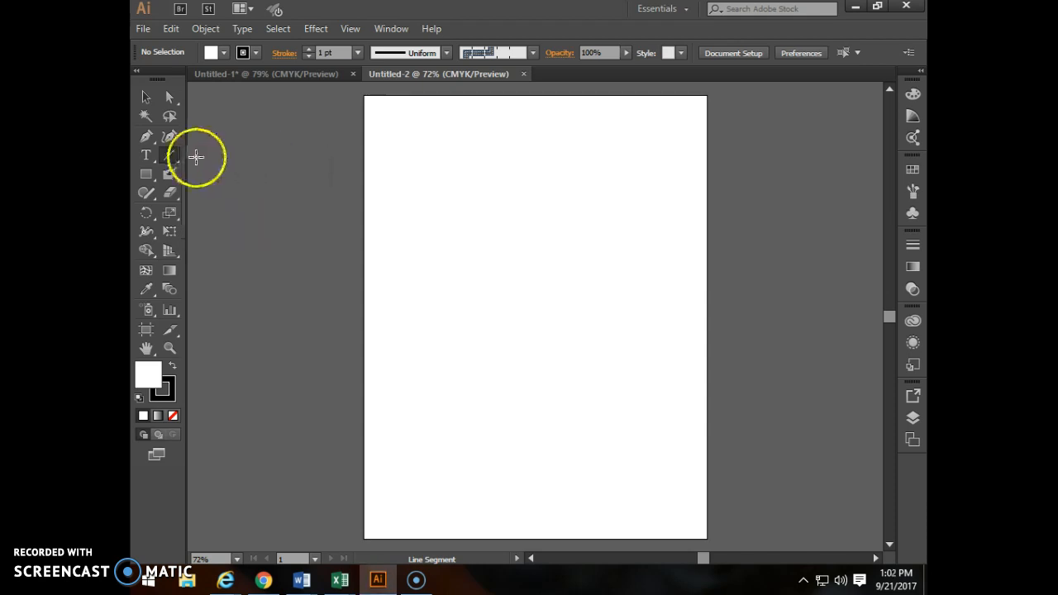
click(150, 175)
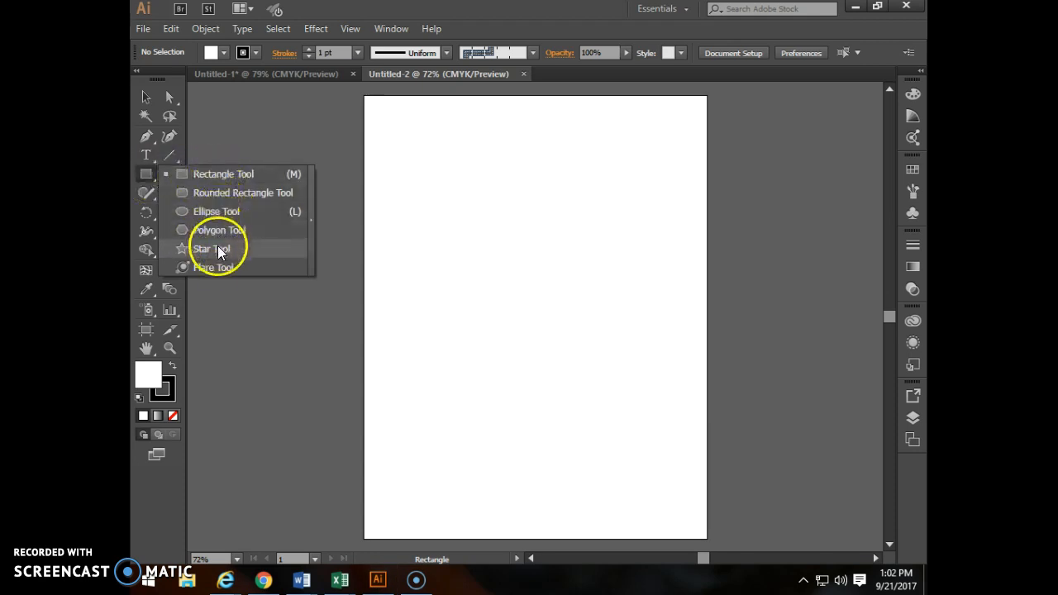
click(157, 173)
Try out the Blob Brush and Shaper tools, dismiss the Shaper introduction, and activate the Eraser tool
mouse_move(170, 172)
mouse_down()
mouse_move(228, 172)
mouse_move(244, 191)
mouse_up()
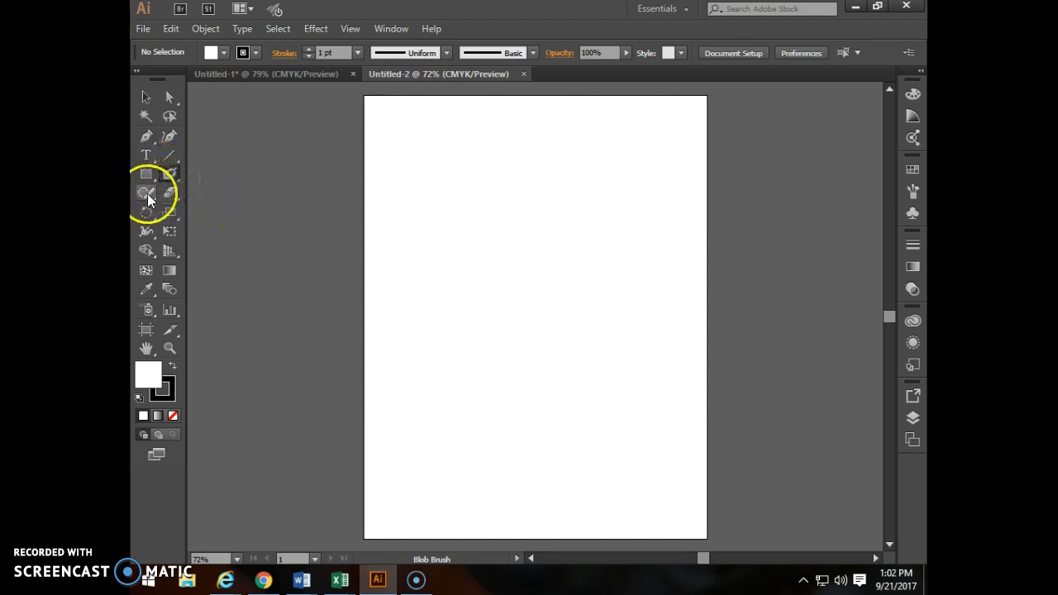
mouse_move(148, 193)
mouse_down()
mouse_move(210, 193)
mouse_move(241, 232)
mouse_move(235, 257)
mouse_move(240, 214)
mouse_move(244, 267)
mouse_up()
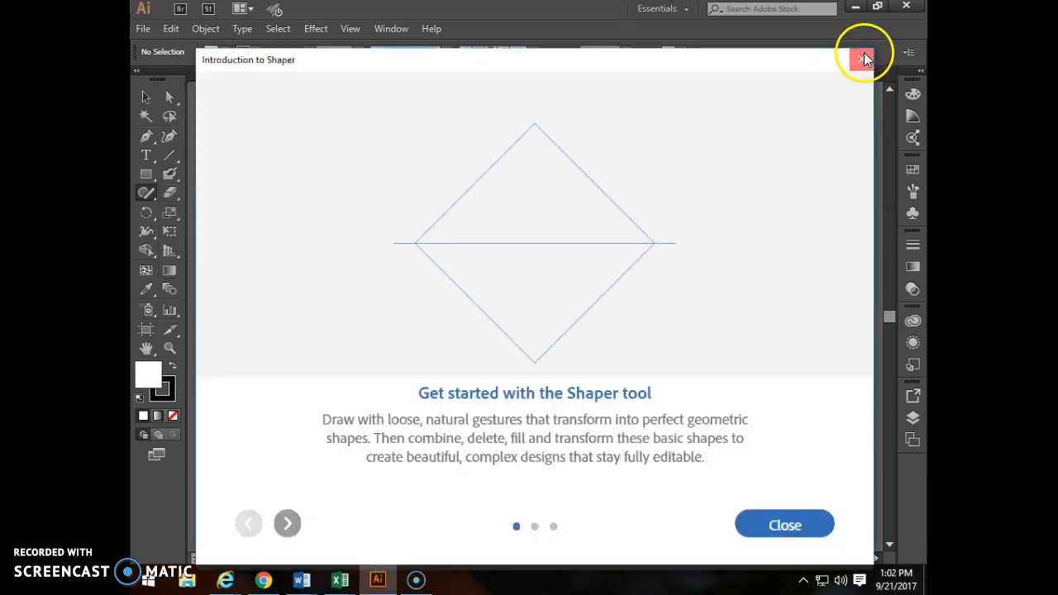
click(861, 58)
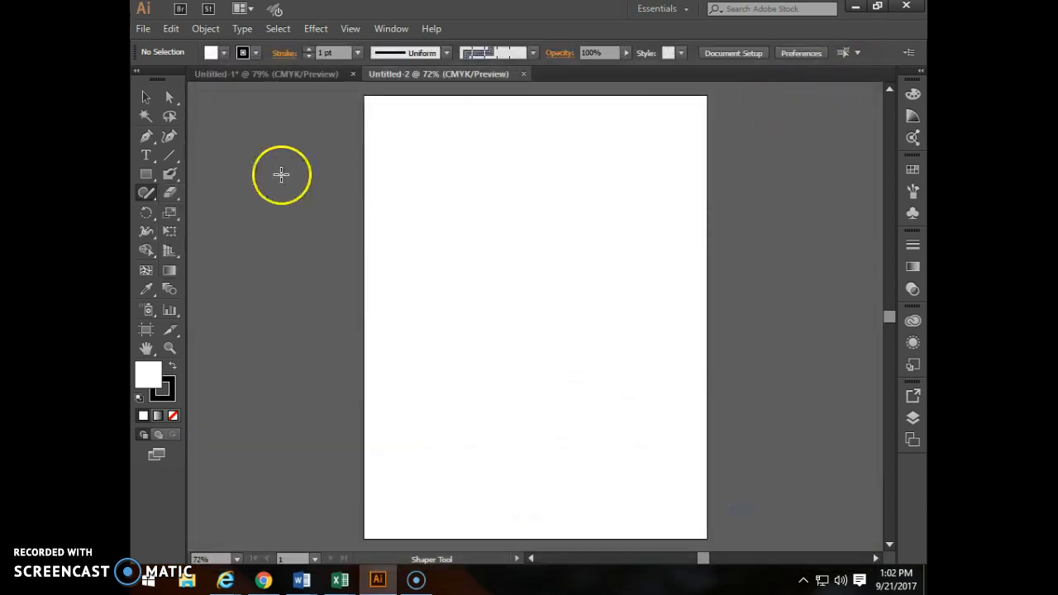
click(175, 190)
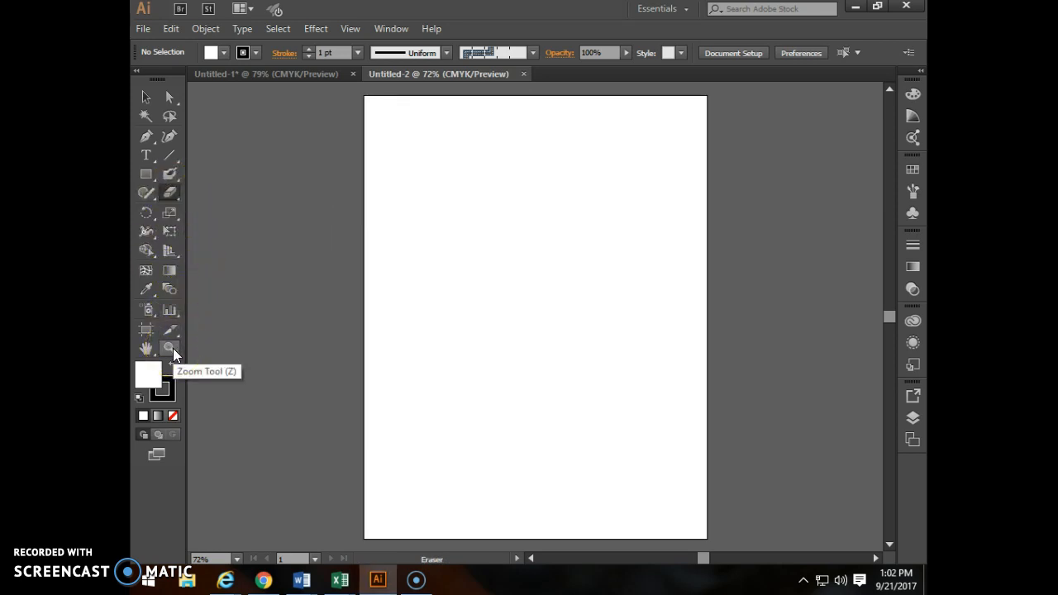
Zoom in on the artboard to 400%, zoom out to 6.25%, and fit the artboard to the window
key(ctrl+plus)
key(ctrl+plus)
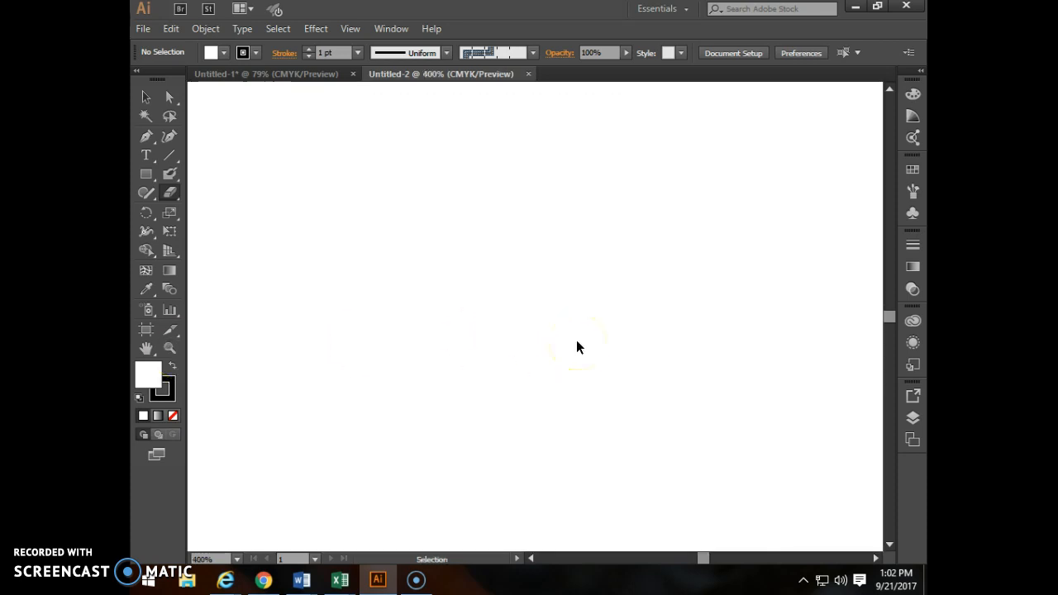
key(ctrl+minus)
key(ctrl+minus)
key(ctrl+minus)
key(ctrl+minus)
key(ctrl+minus)
key(ctrl+minus)
key(ctrl+minus)
key(ctrl+minus)
key(ctrl+minus)
key(ctrl+minus)
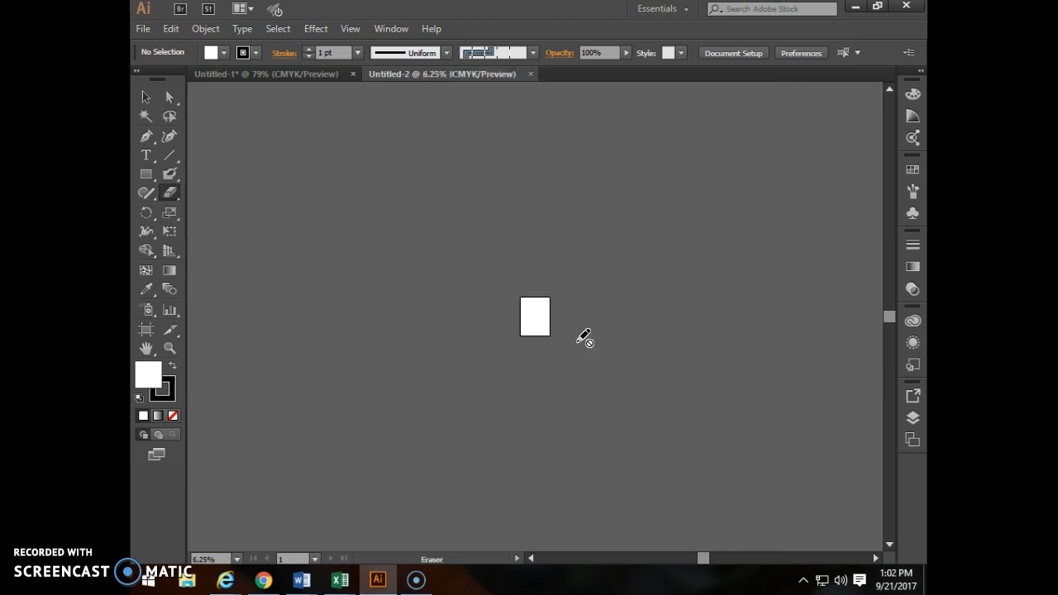
key(ctrl+0)
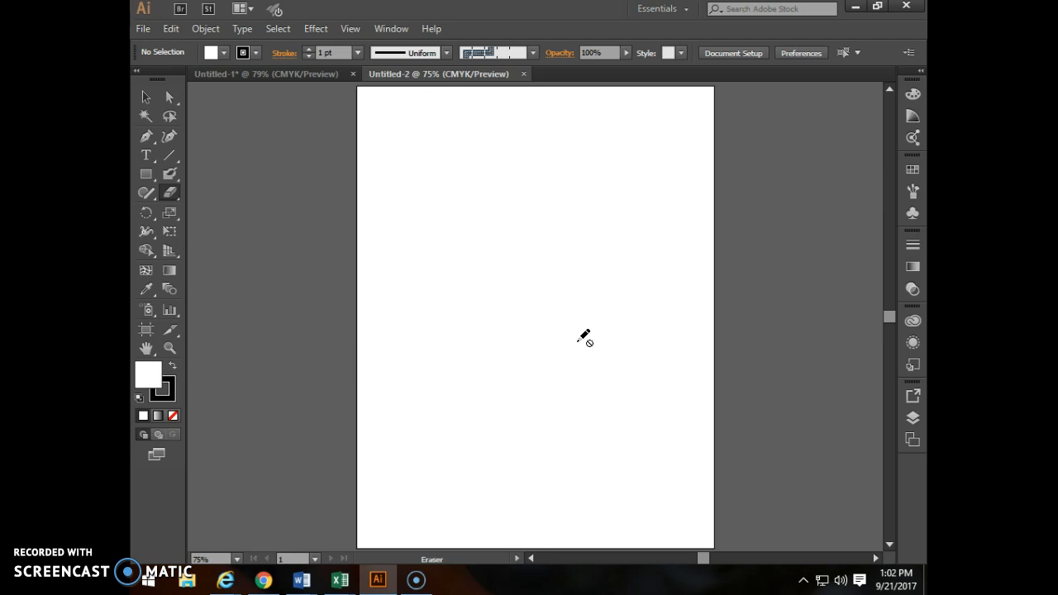
mouse_move(584, 336)
mouse_down()
mouse_move(645, 270)
mouse_move(542, 276)
mouse_move(555, 228)
mouse_up()
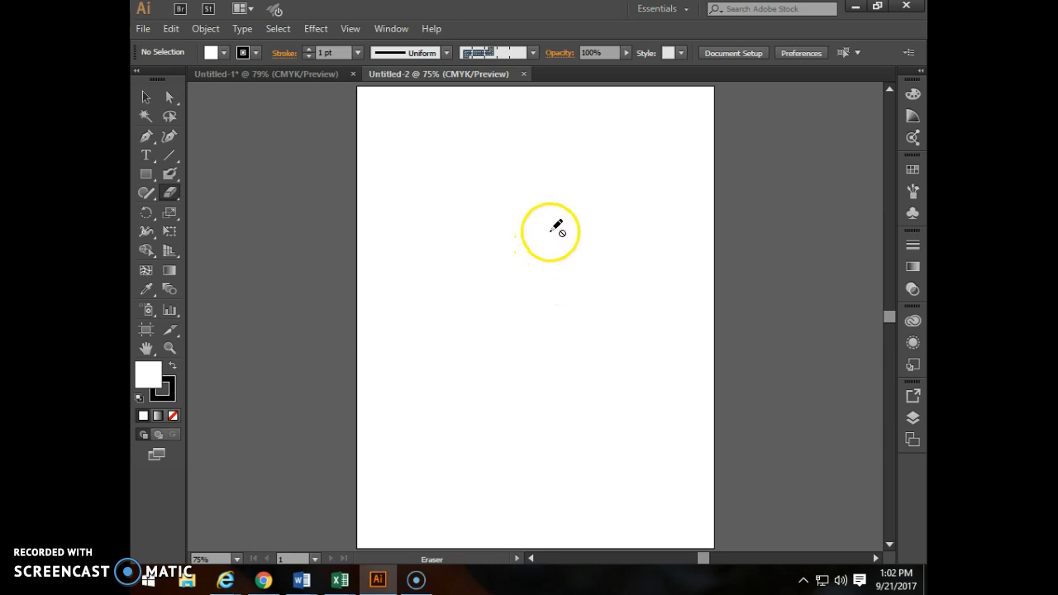
Draw a horizontal 1 pt line segment in the upper part of the artboard and select it with the Selection tool
click(171, 154)
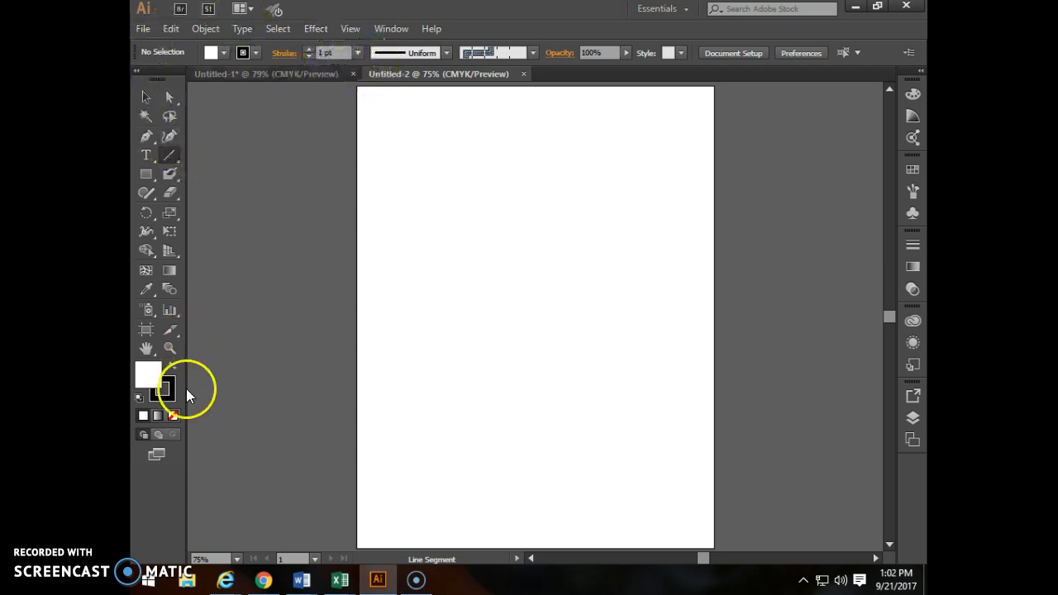
drag(432, 210, 587, 210)
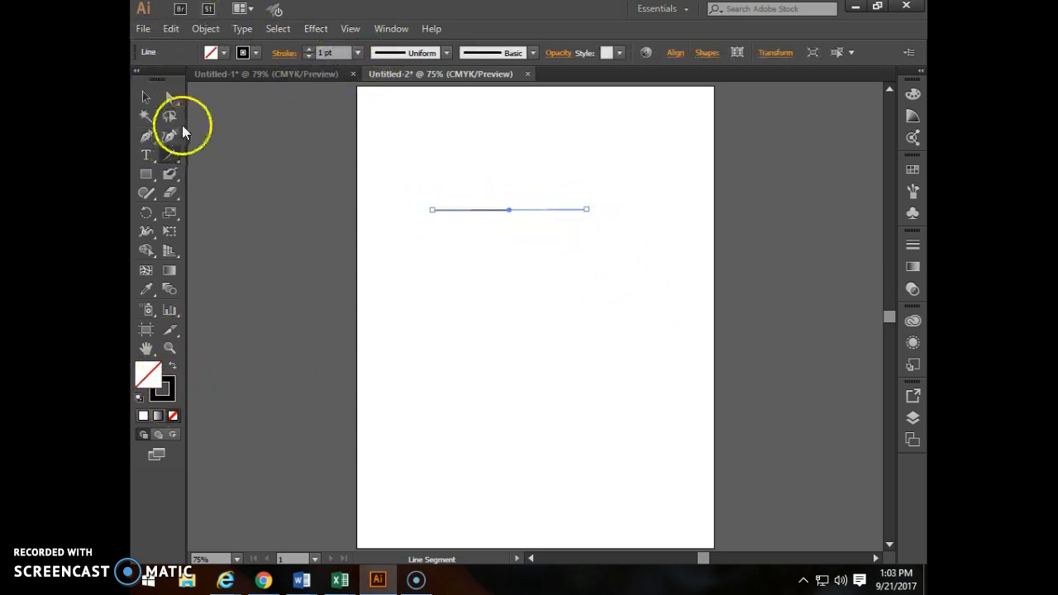
click(150, 99)
click(496, 263)
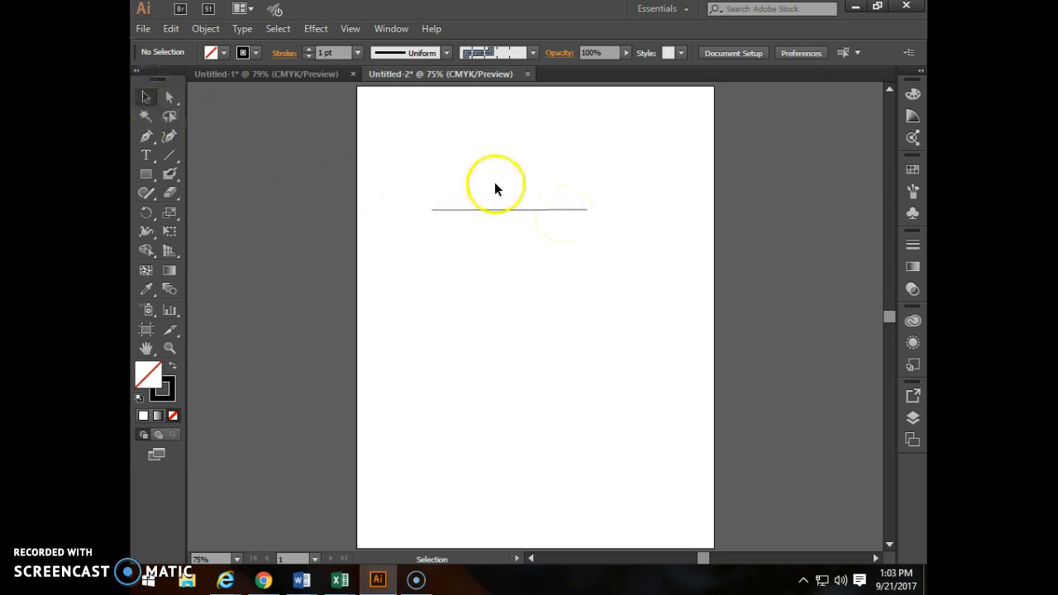
click(491, 211)
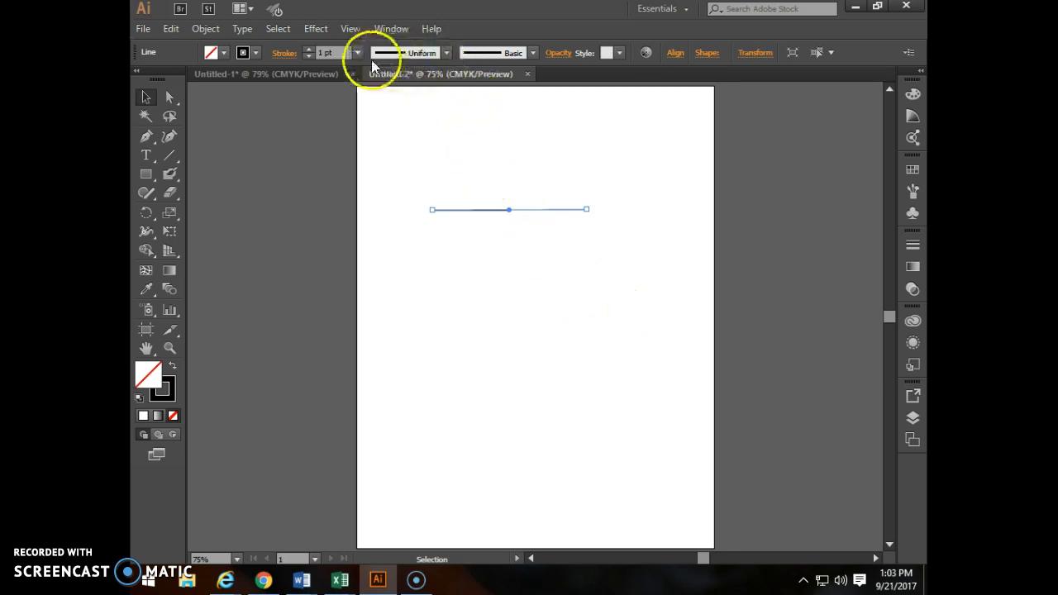
Increase the selected line's stroke weight to 20 pt
click(311, 49)
click(311, 49)
click(311, 49)
click(312, 49)
click(312, 48)
click(313, 49)
click(312, 48)
click(313, 48)
click(313, 49)
click(313, 49)
click(312, 49)
click(313, 49)
click(312, 48)
click(322, 114)
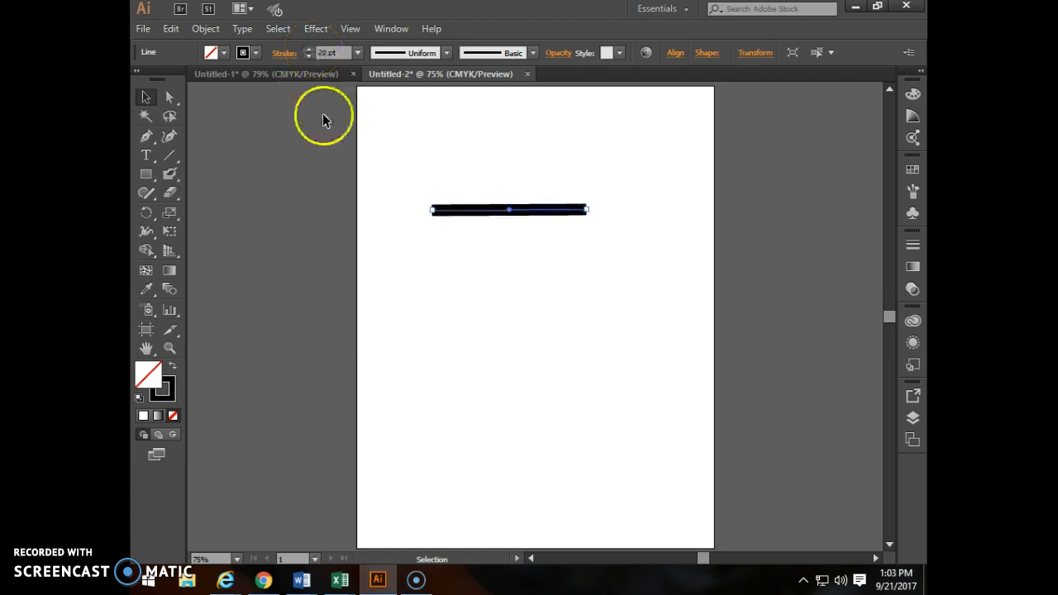
Apply the Width Profile 1 variable width profile to the line
click(448, 52)
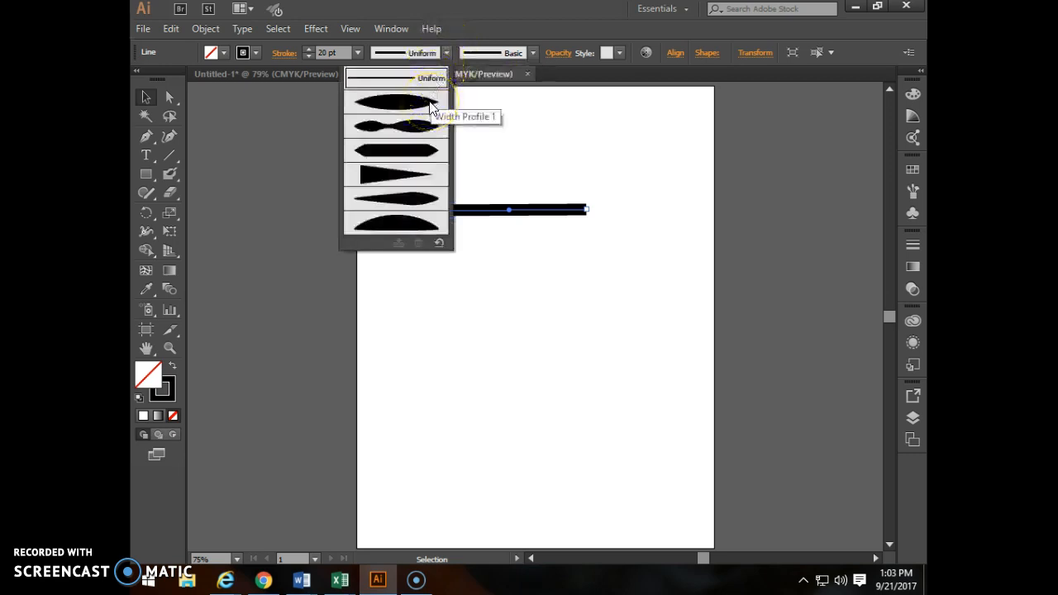
click(430, 107)
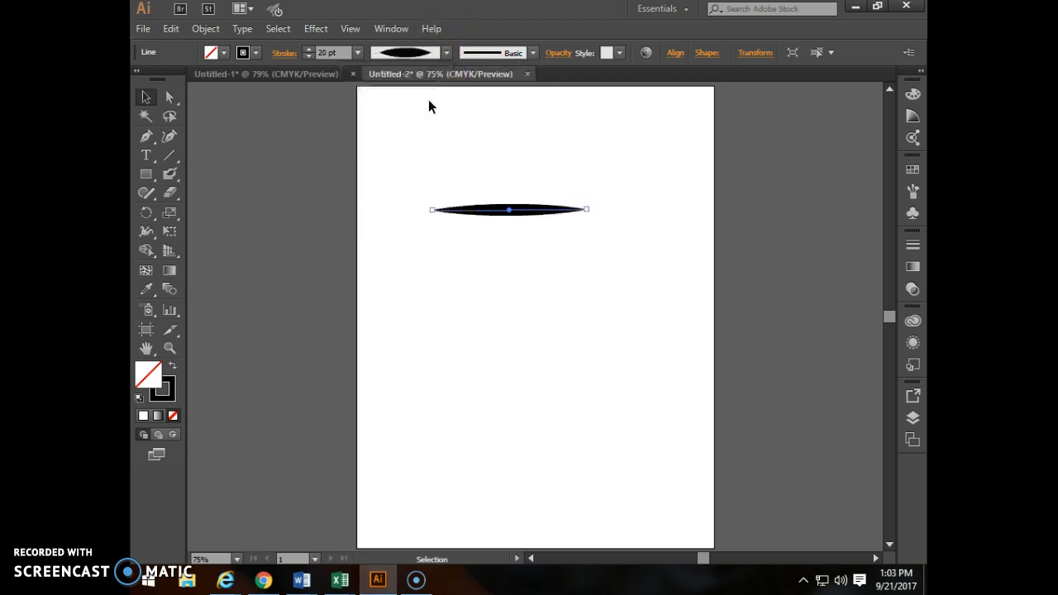
click(428, 204)
Try the Charcoal - Feather, Divider and denim pattern brushes on the line, ending with the denim one
click(533, 53)
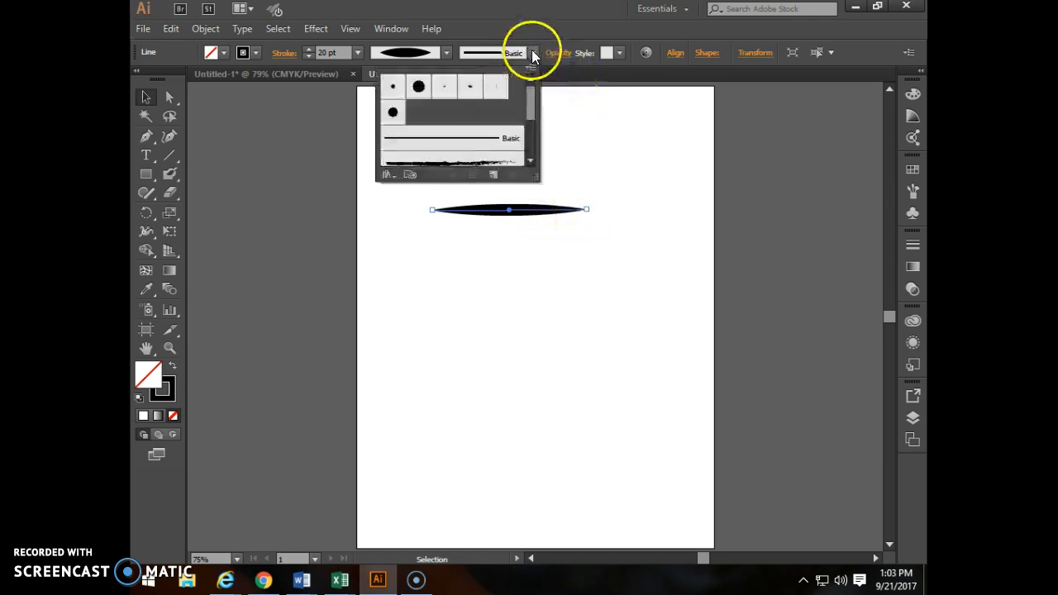
click(530, 160)
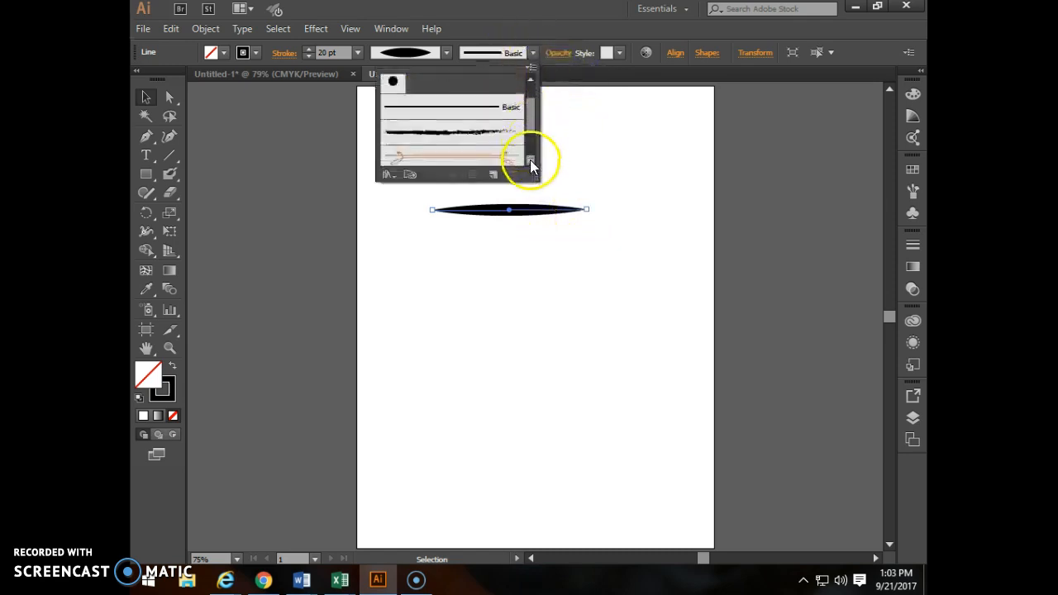
click(488, 133)
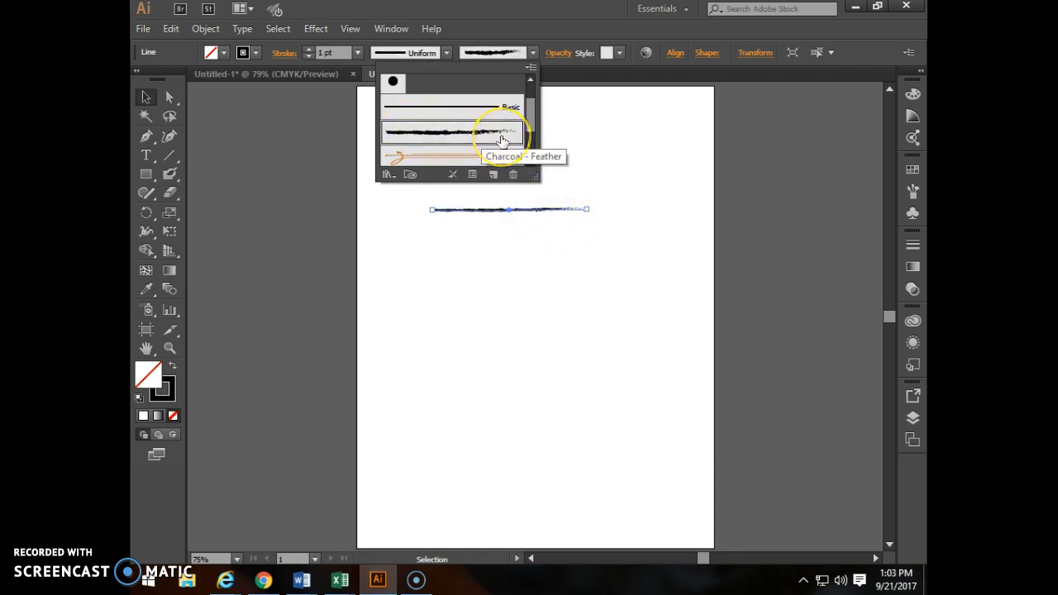
click(462, 159)
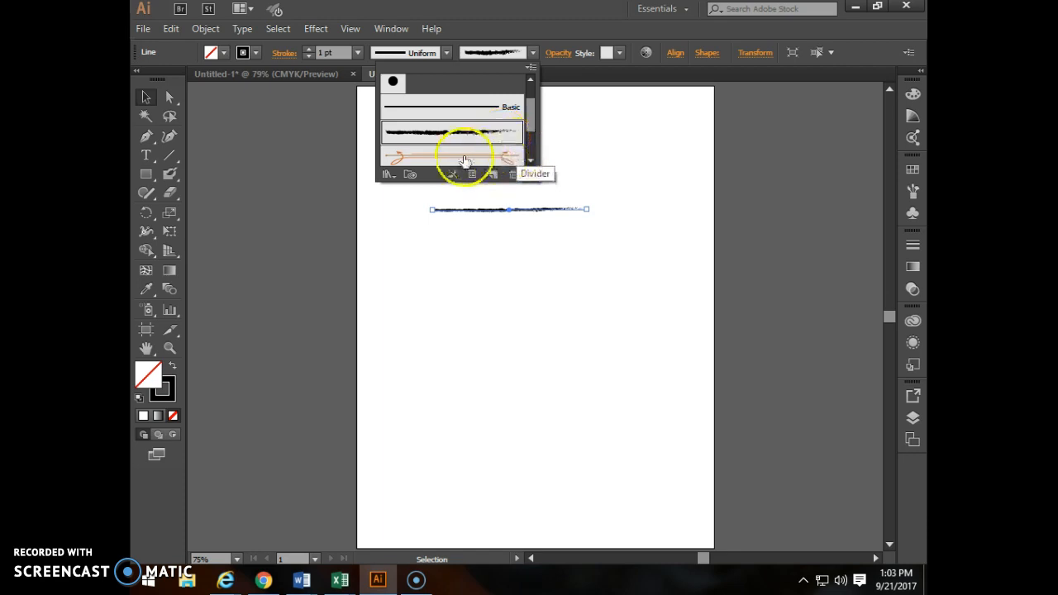
click(532, 156)
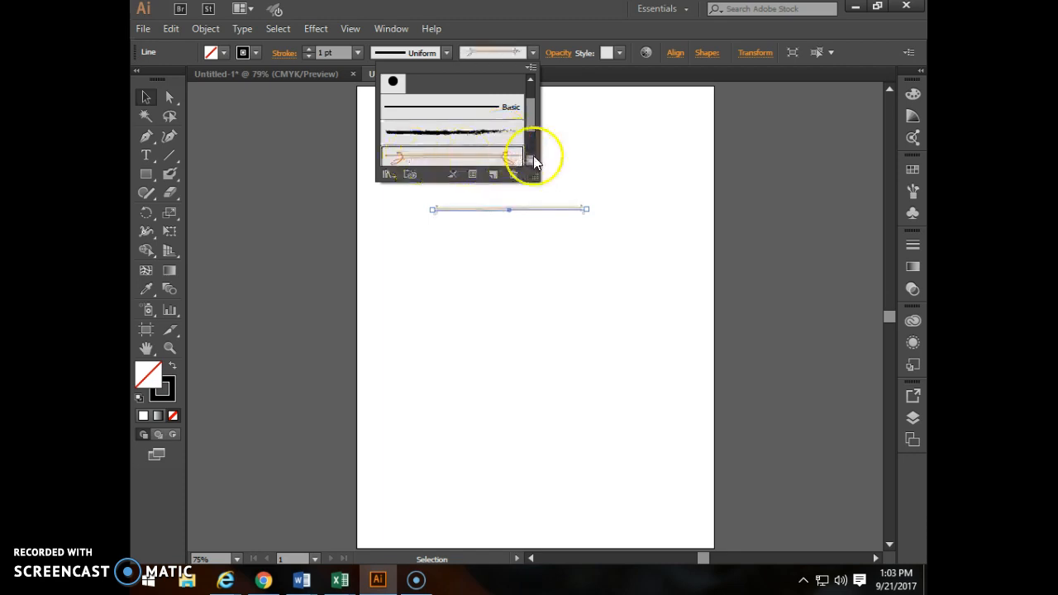
click(454, 153)
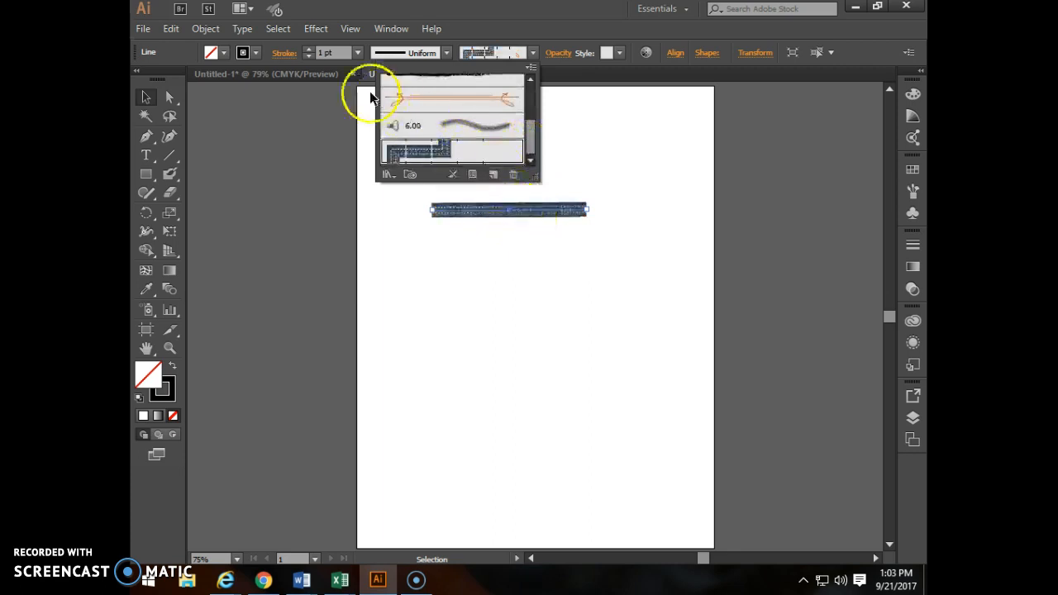
Increase the denim-brushed line's stroke weight to 8 pt
click(311, 48)
click(310, 49)
click(311, 49)
click(310, 48)
click(310, 49)
click(311, 49)
click(311, 49)
click(311, 49)
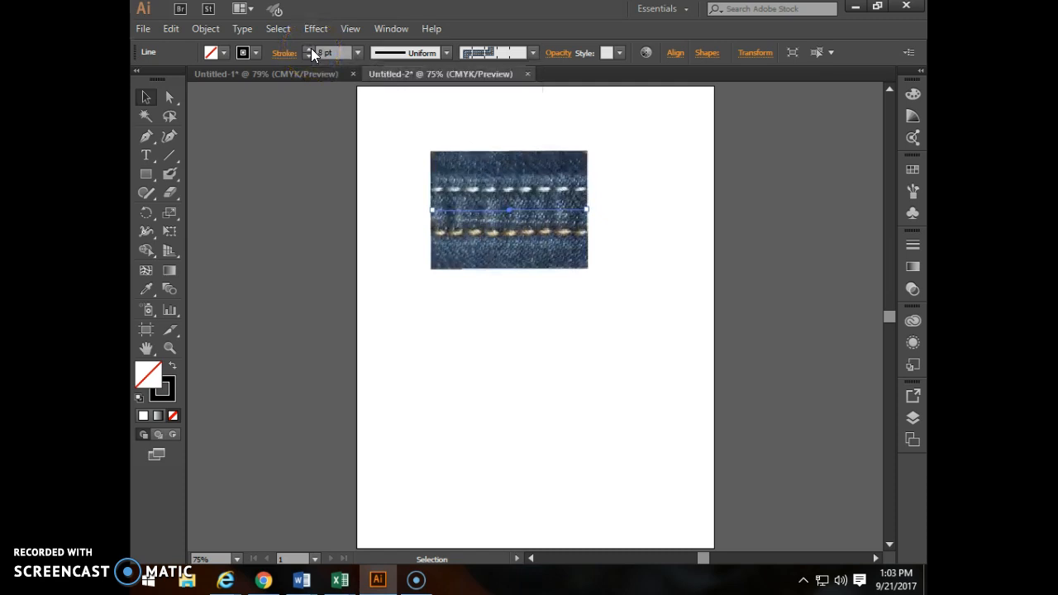
Reduce the denim-brushed line's stroke weight to 1 pt
click(309, 56)
click(308, 56)
click(308, 56)
click(308, 55)
click(308, 55)
click(309, 56)
click(308, 55)
Return the line to the Basic brush and look over the available variable width profiles
click(533, 53)
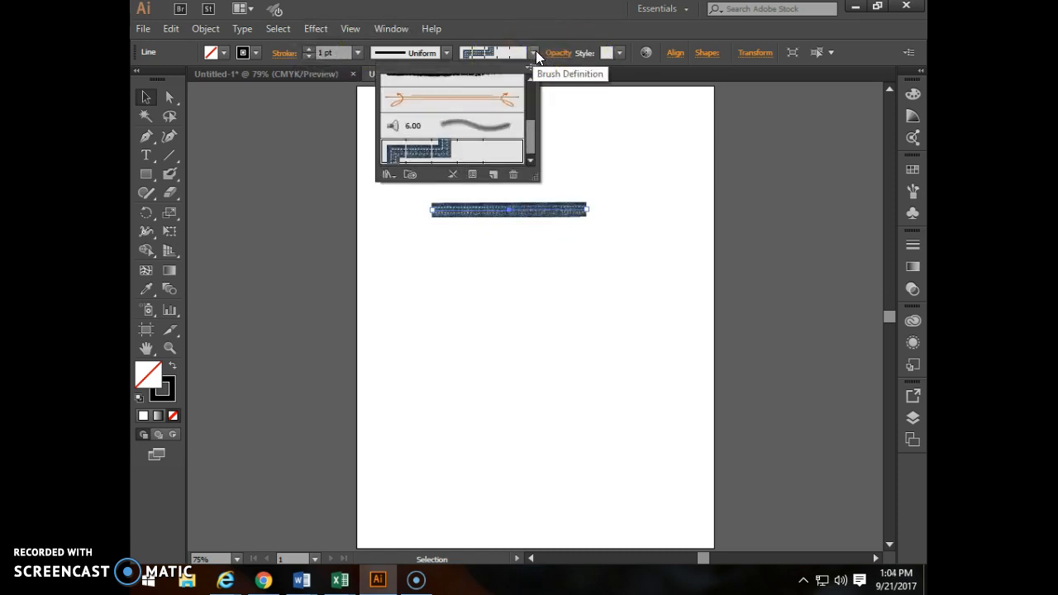
click(532, 143)
drag(532, 143, 533, 94)
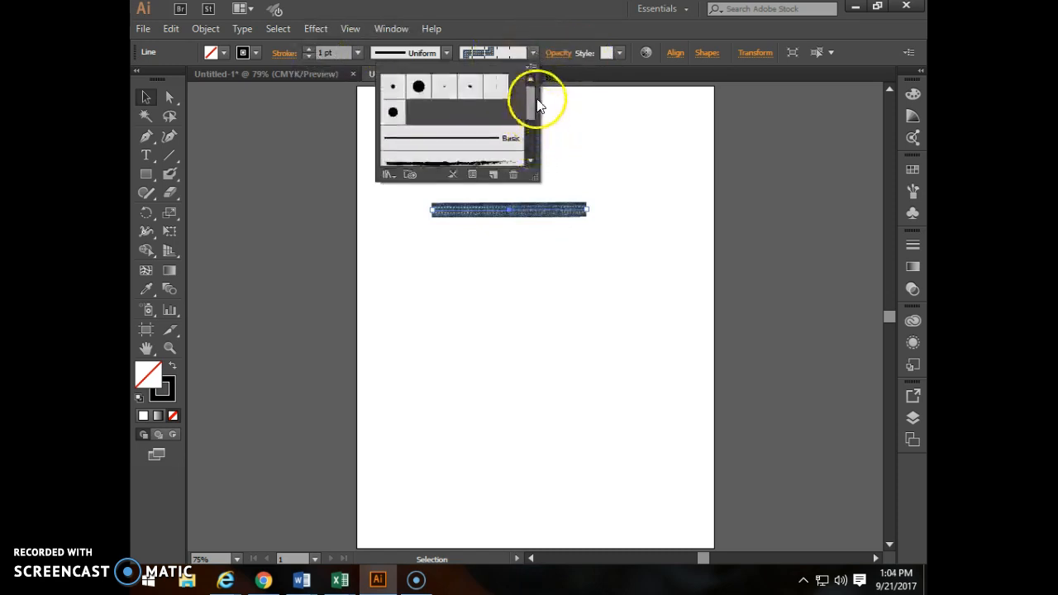
click(473, 144)
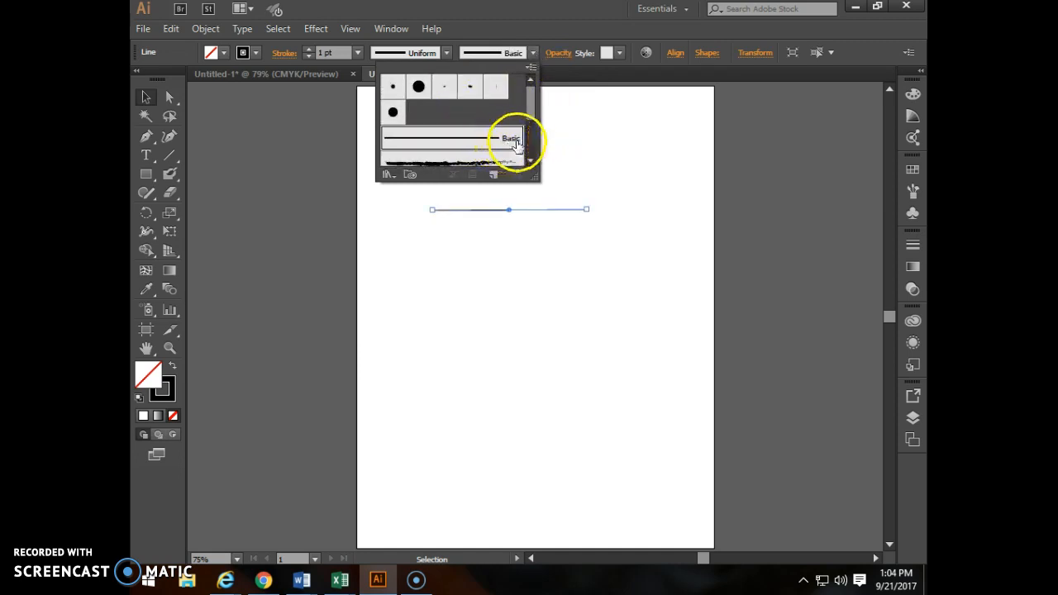
click(531, 163)
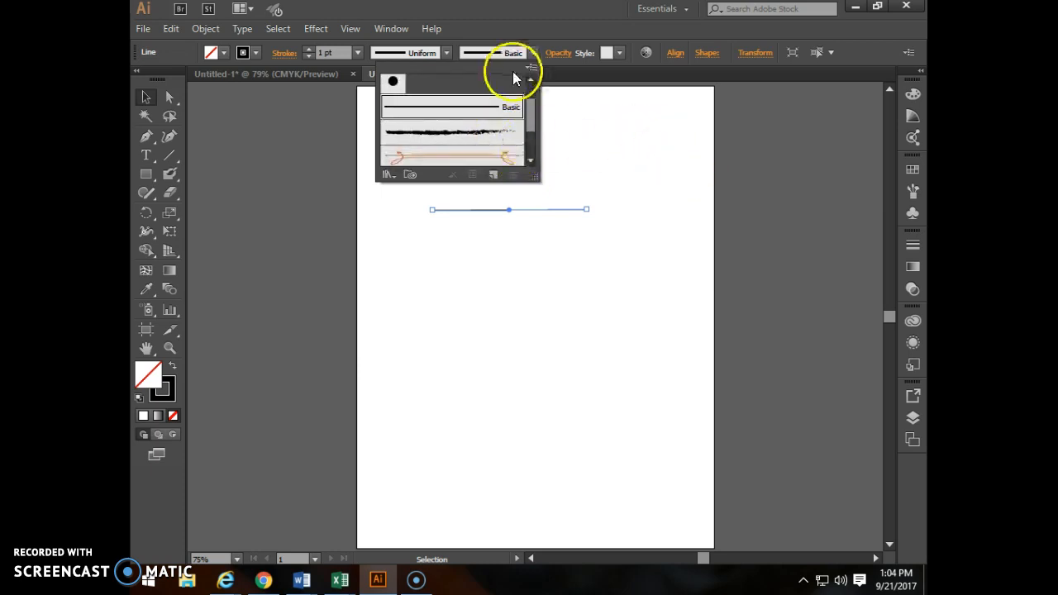
click(533, 53)
click(446, 52)
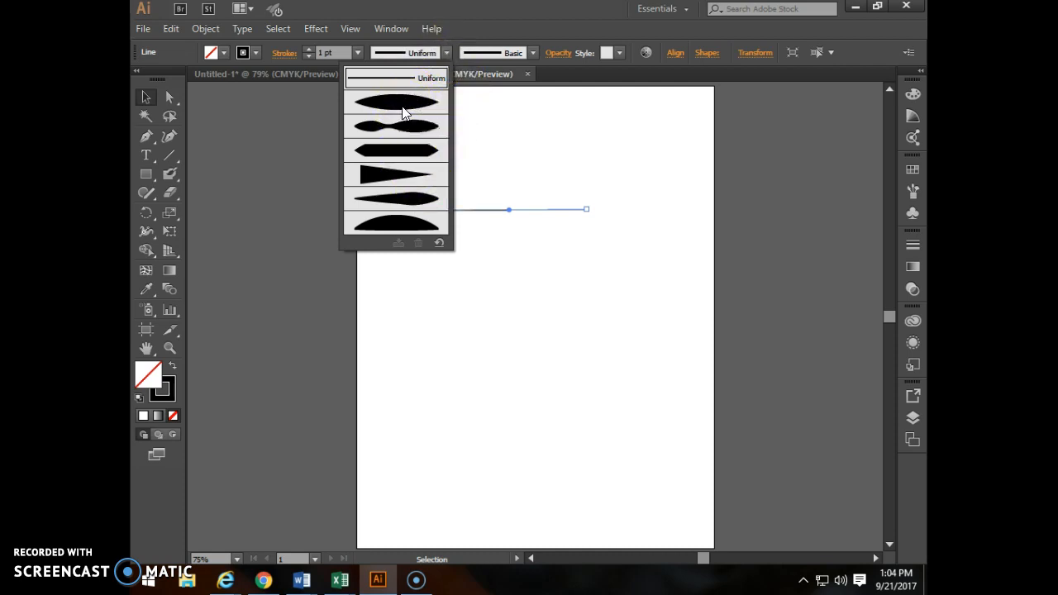
click(446, 52)
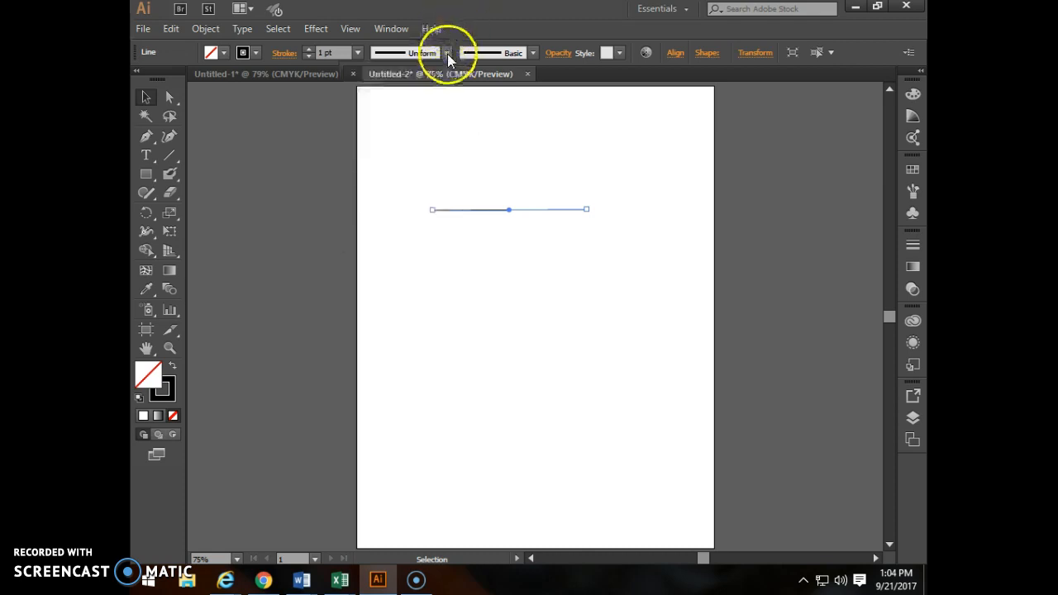
Draw a large, slightly tilted five-pointed star with the Star tool, overlapping the artboard's left edge below the line
click(145, 174)
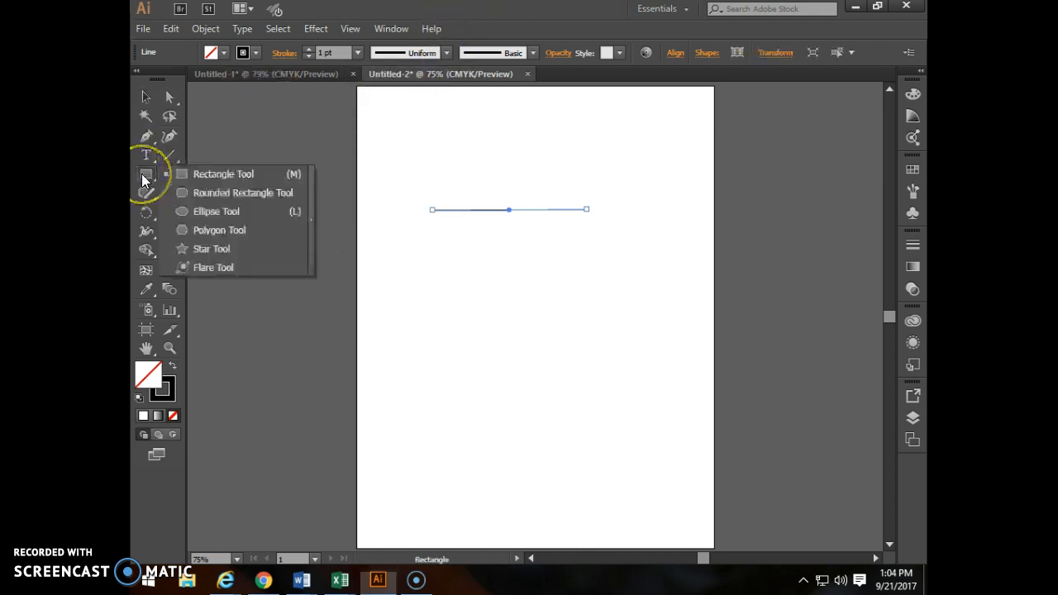
click(217, 249)
drag(410, 276, 487, 342)
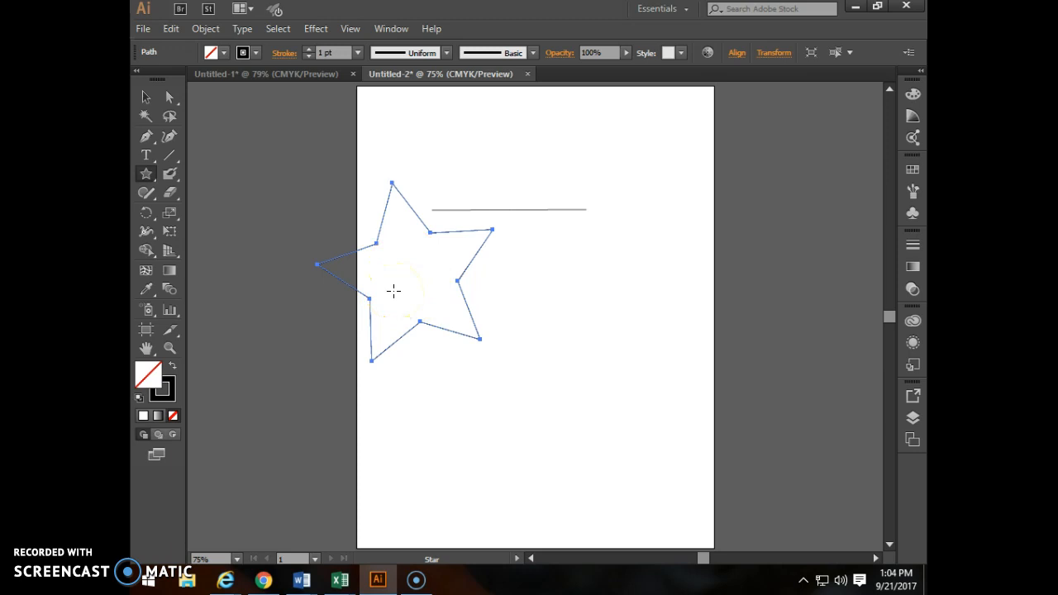
Make the star's stroke the active color attribute and increase its weight to 14 pt
click(171, 389)
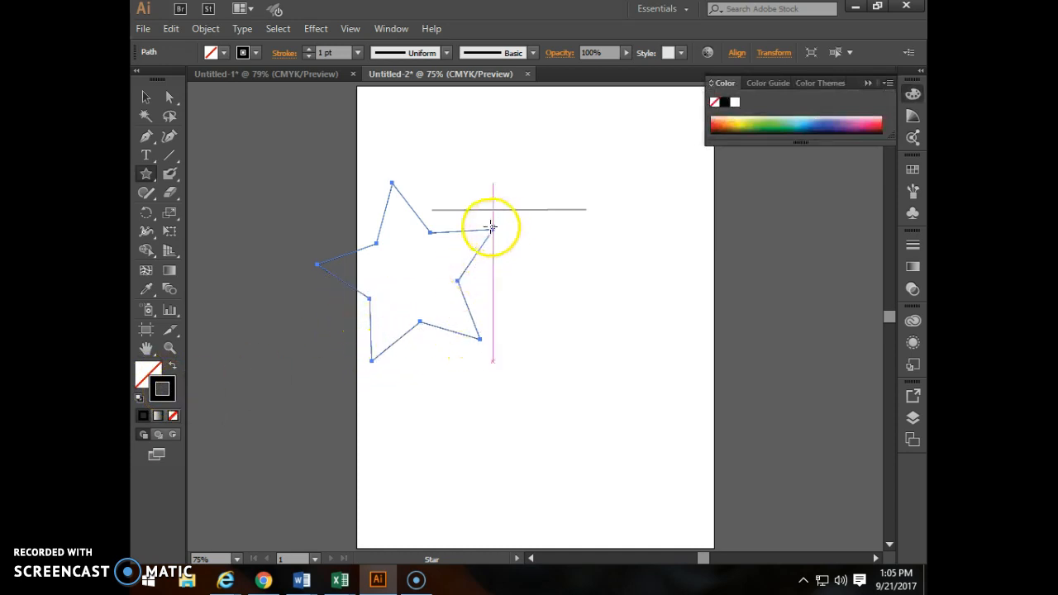
click(182, 374)
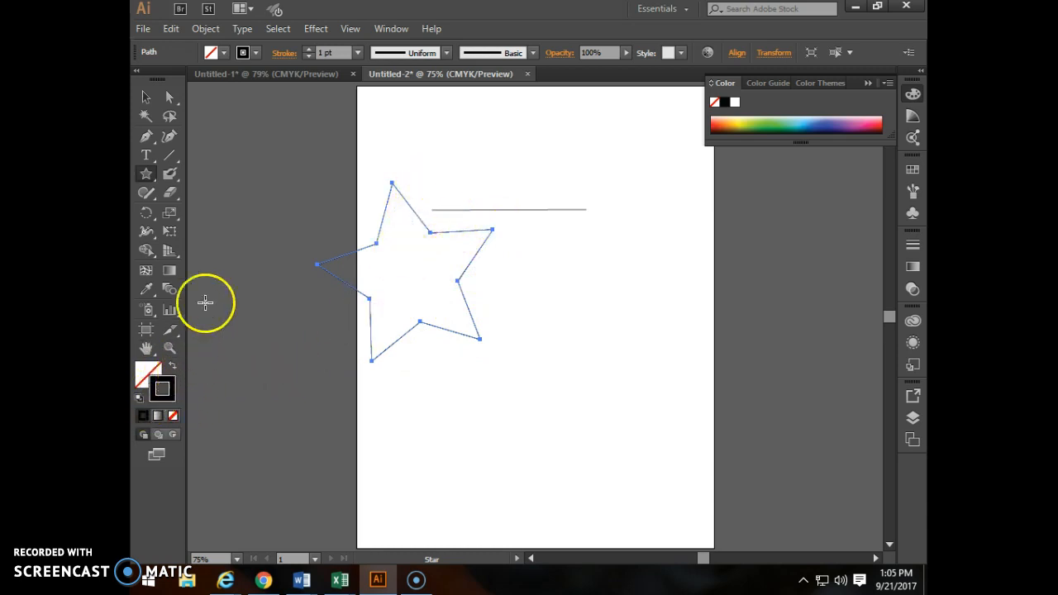
click(306, 47)
click(306, 47)
click(306, 47)
click(306, 47)
click(307, 47)
click(307, 47)
click(307, 47)
click(307, 48)
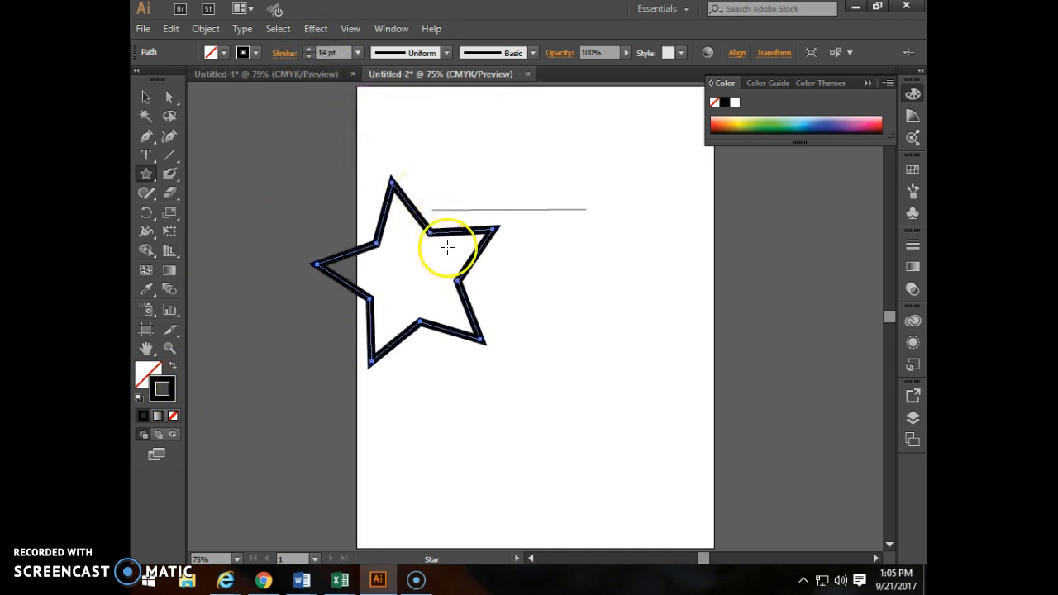
Fill the star with orange-red from the color spectrum
click(150, 366)
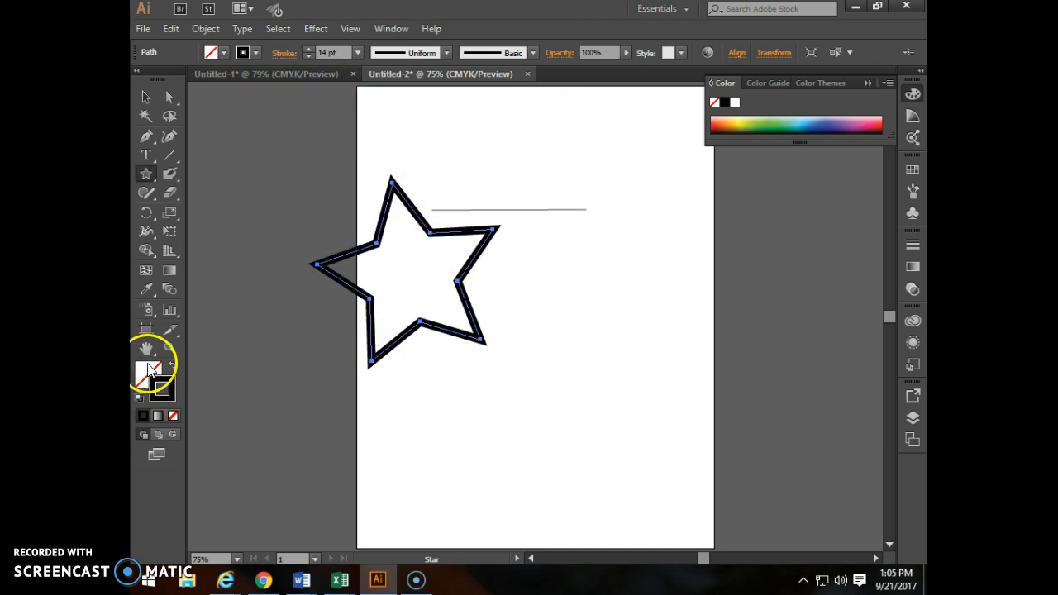
click(152, 397)
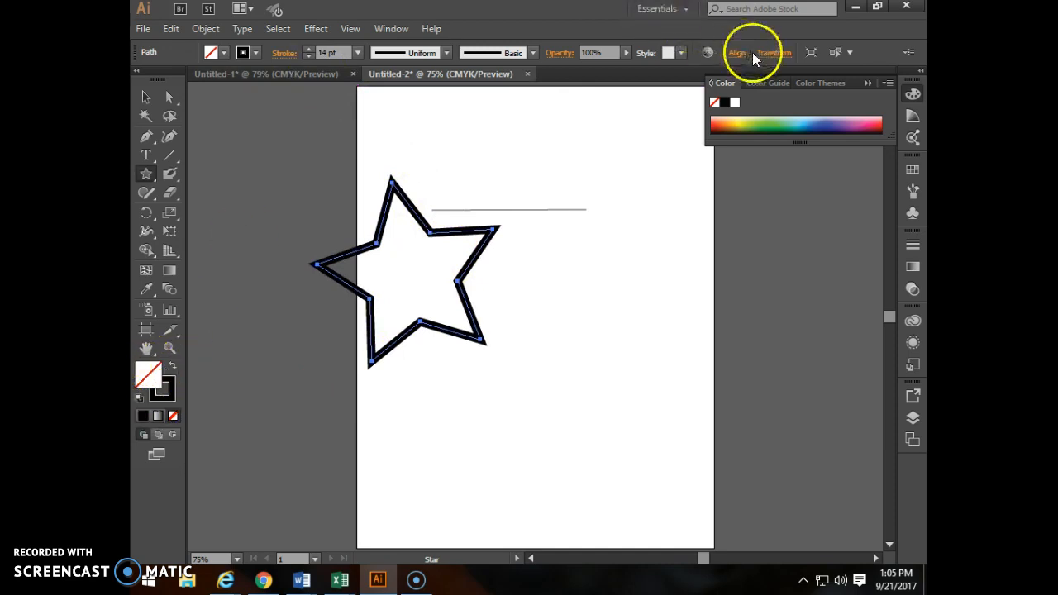
click(714, 122)
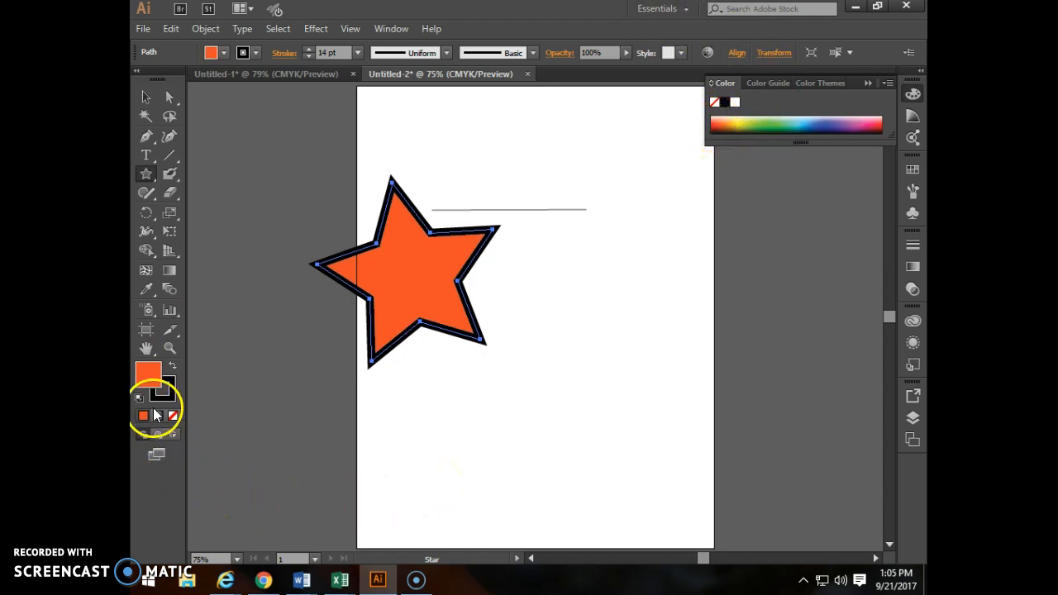
Remove the star's black outline by setting its stroke to None
click(166, 399)
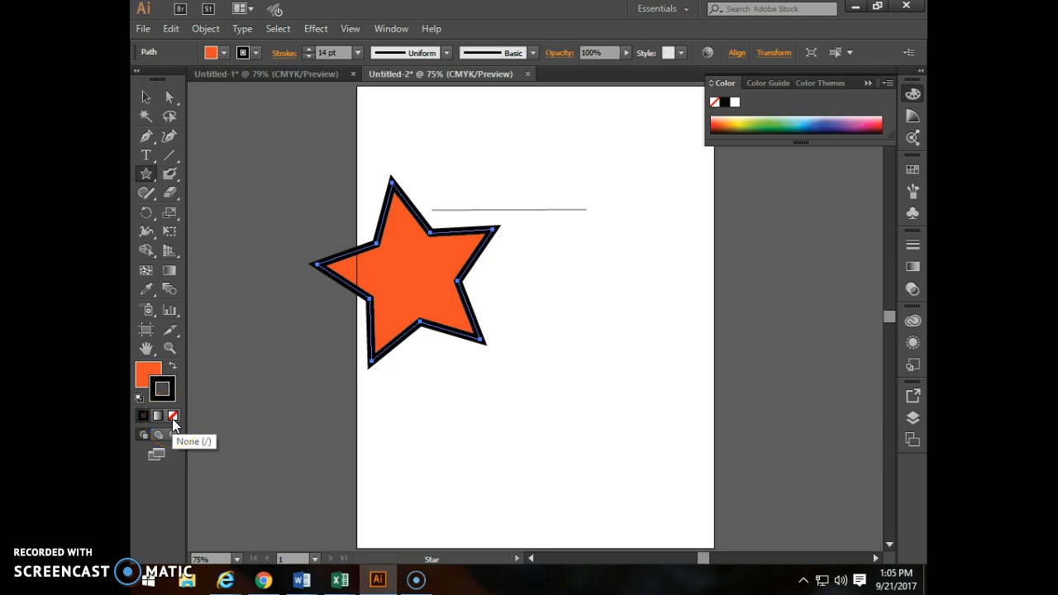
click(172, 418)
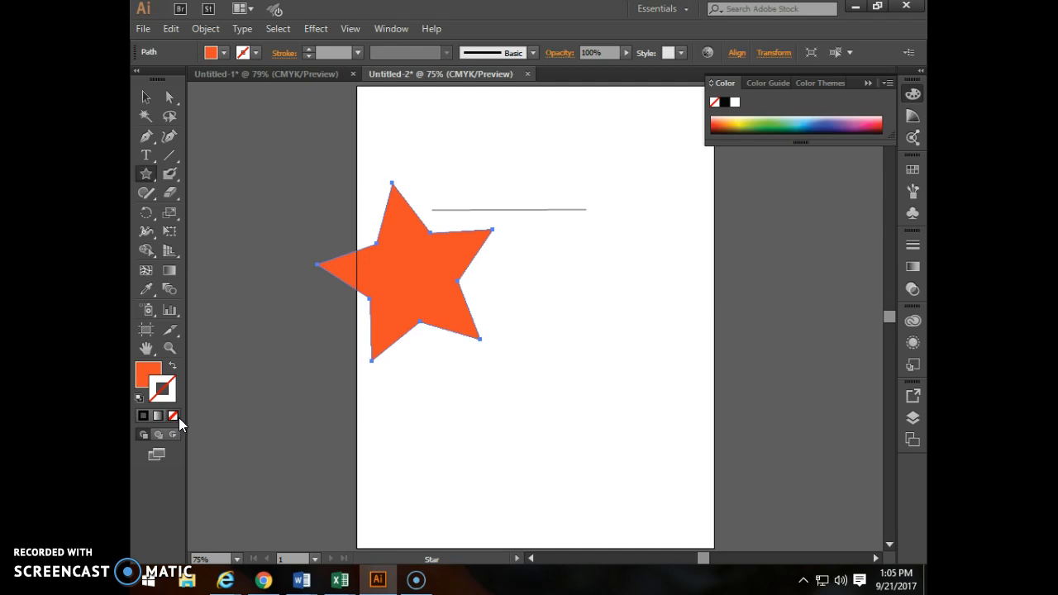
click(167, 383)
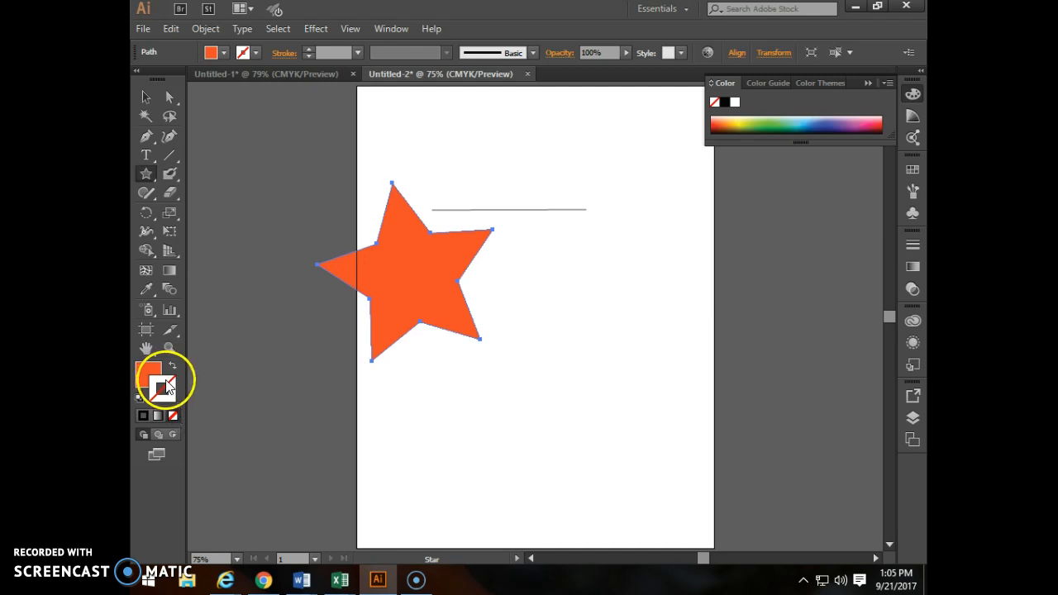
click(142, 378)
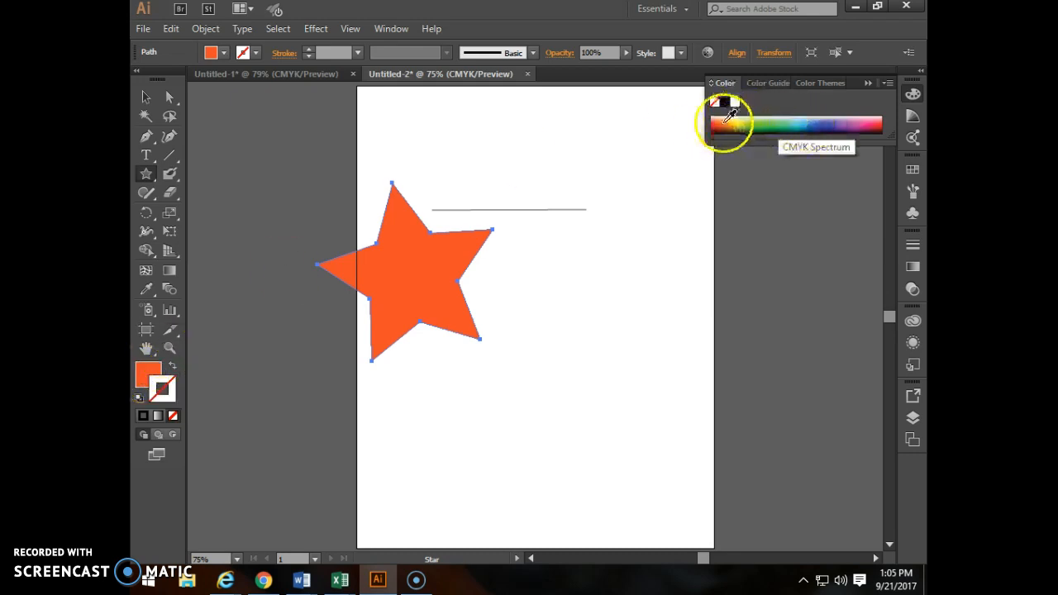
Give the star a green stroke from the color spectrum with a weight of 19 pt
click(166, 394)
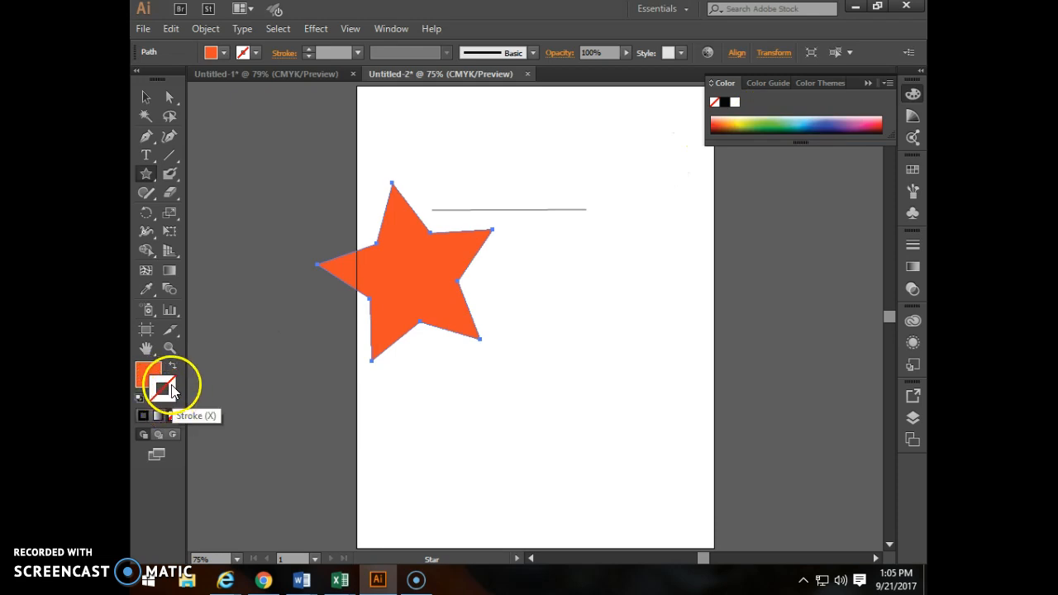
click(766, 114)
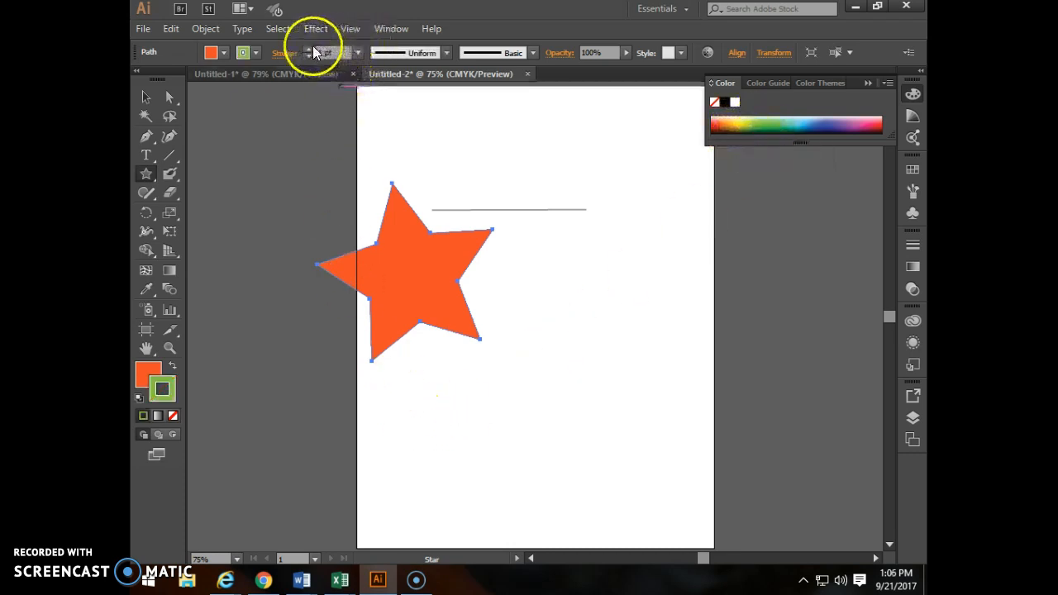
click(312, 47)
click(311, 47)
click(310, 47)
click(310, 47)
click(309, 47)
click(310, 47)
click(310, 47)
click(310, 47)
click(310, 47)
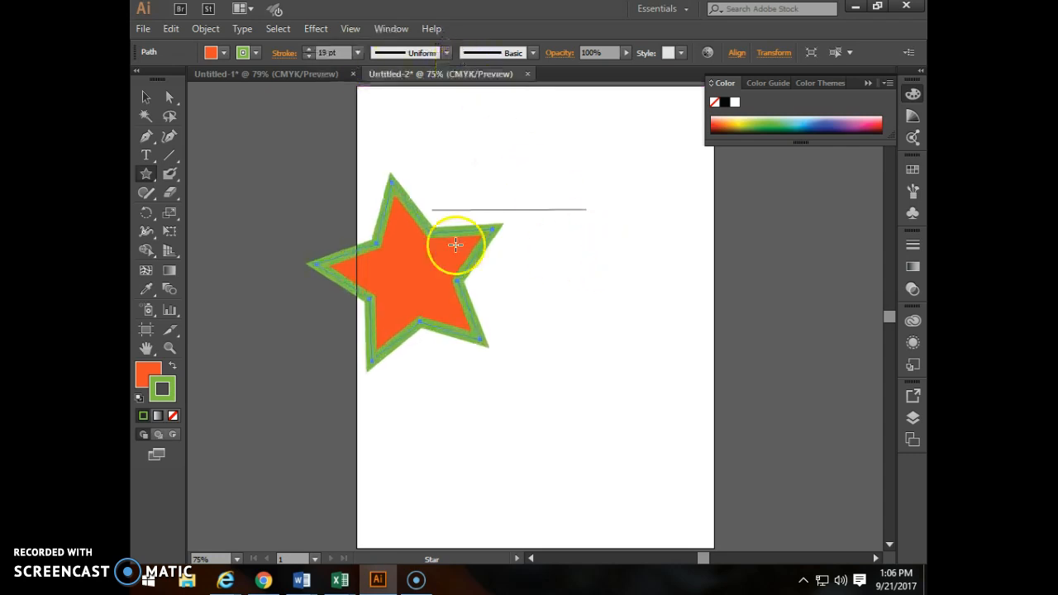
Select the horizontal line, set its stroke weight to 14 pt and color the stroke blue
click(142, 95)
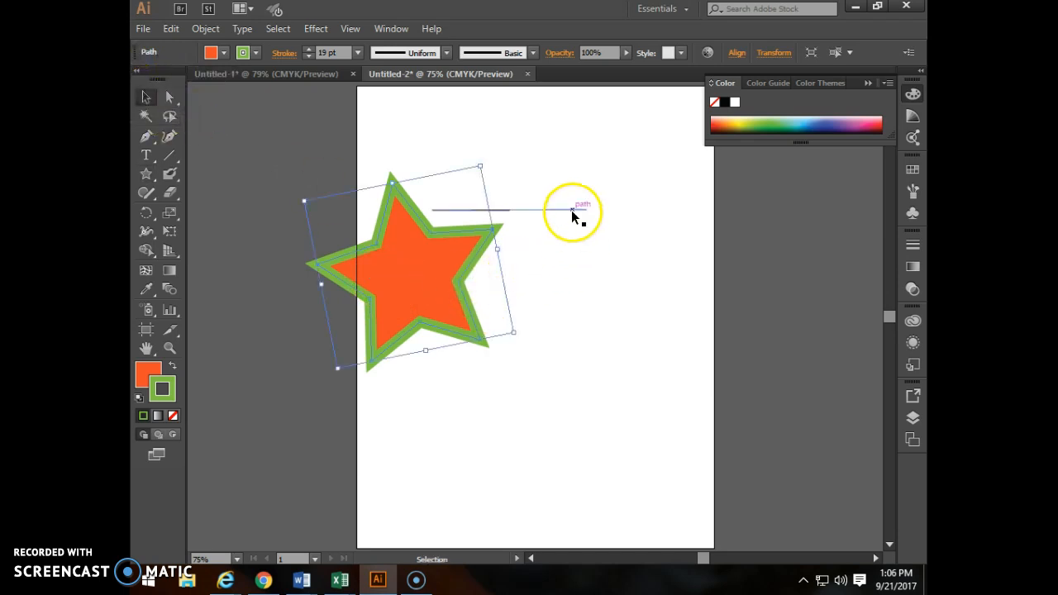
click(549, 210)
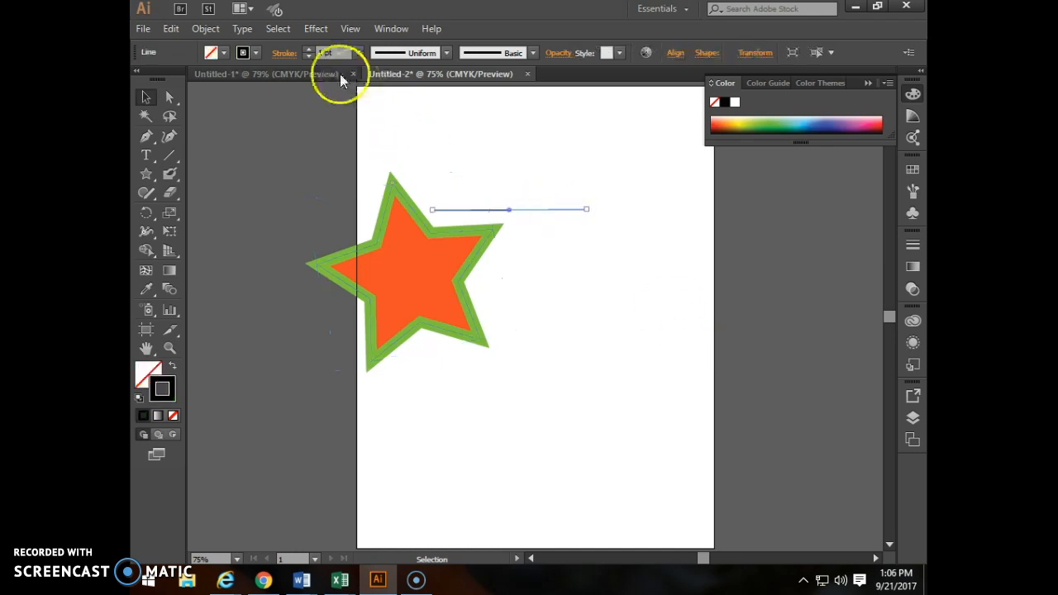
click(308, 50)
click(308, 50)
click(308, 50)
click(308, 50)
click(307, 50)
click(307, 50)
click(307, 49)
click(308, 49)
click(307, 50)
click(308, 50)
click(307, 49)
click(308, 50)
click(307, 50)
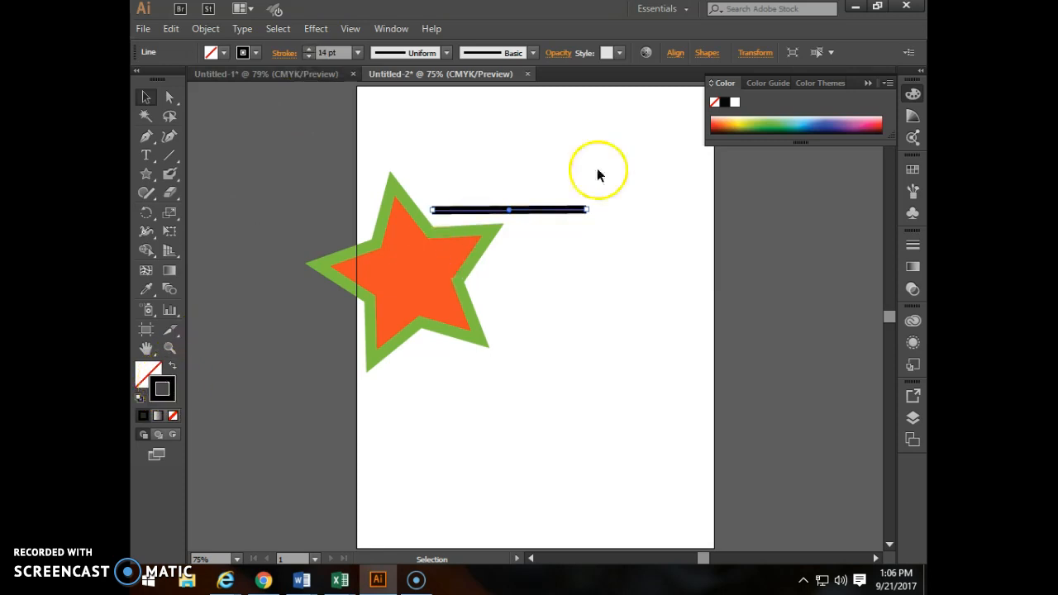
click(817, 121)
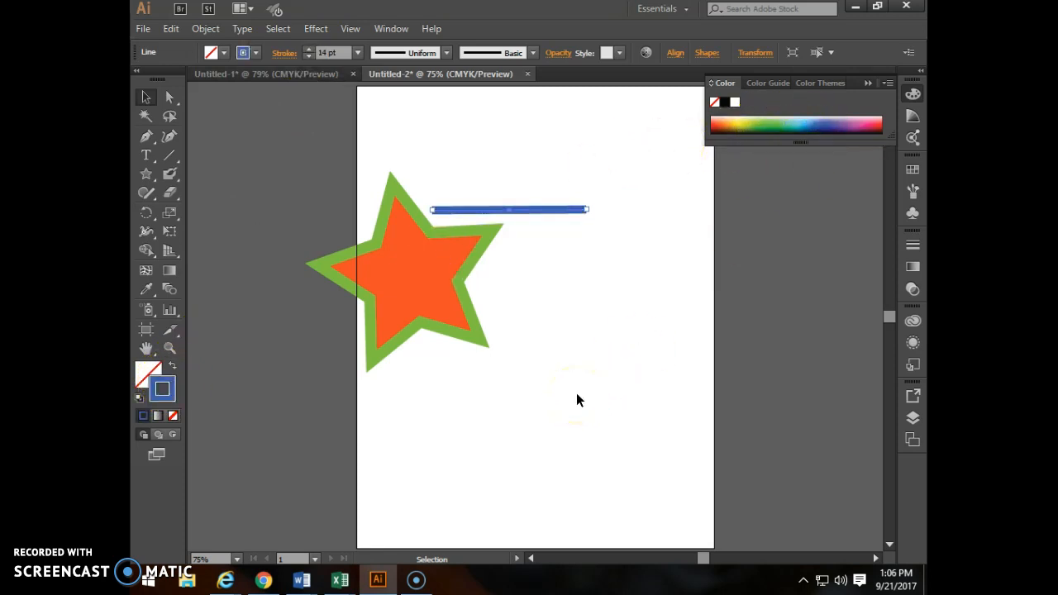
Draw a wide rectangle about 256 by 71 pt below the star and a square overlapping its right end
click(146, 177)
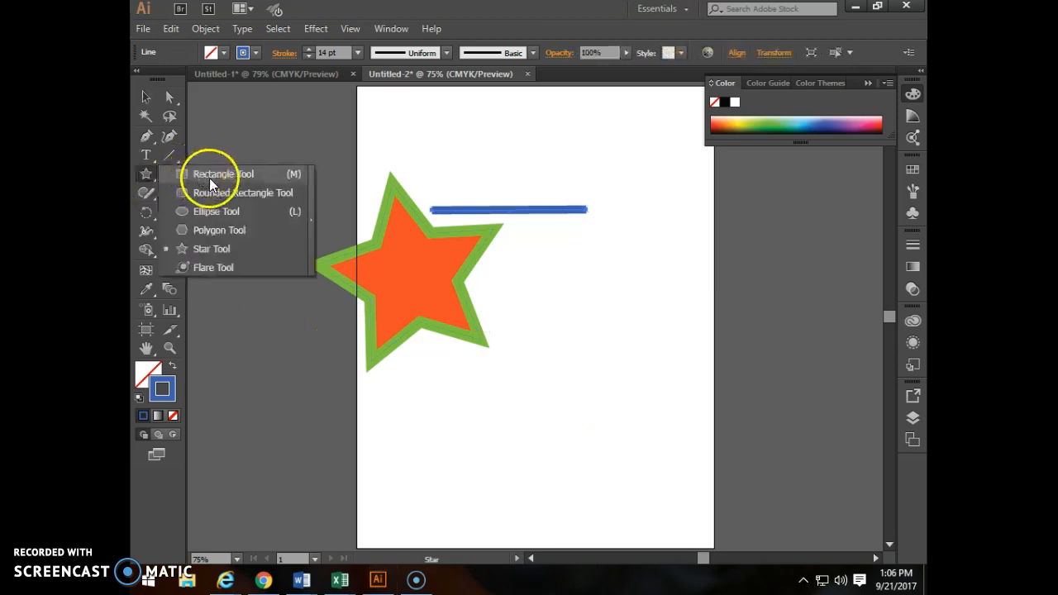
click(209, 176)
drag(415, 407, 564, 448)
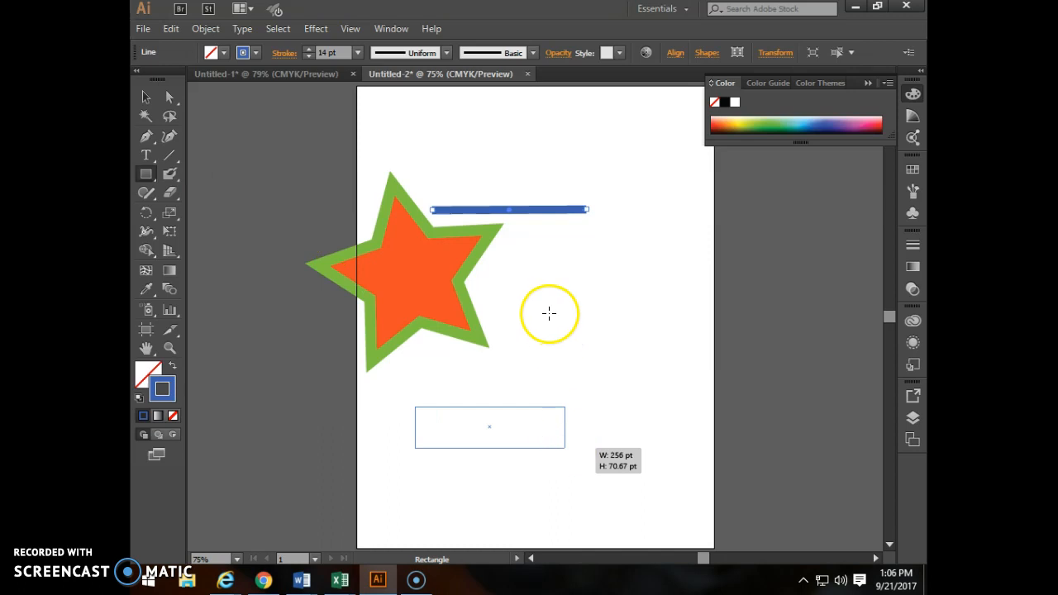
drag(548, 312, 680, 441)
Draw a circle with the Ellipse tool above the square, overlapping the right end of the horizontal line
drag(146, 175, 206, 210)
drag(529, 157, 637, 254)
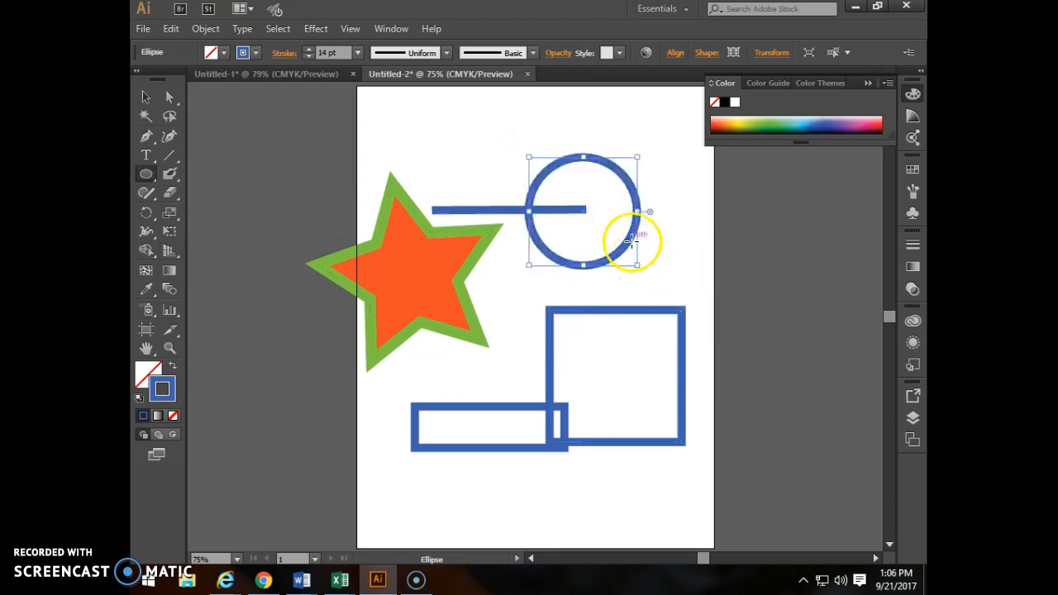
With the horizontal line's blue stroke color active, paint a wavy Blob Brush stroke above the line
click(171, 175)
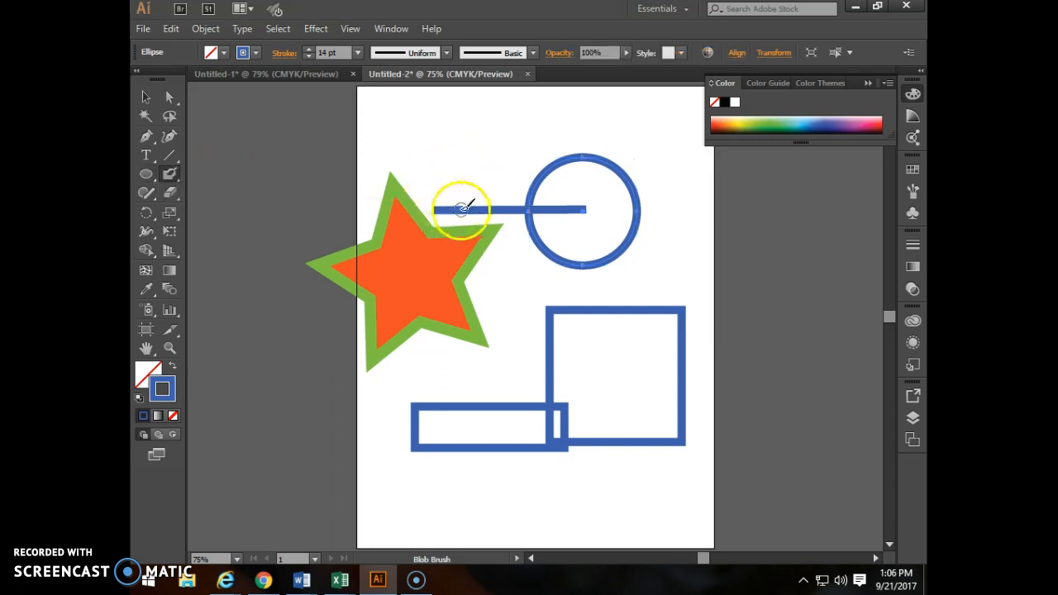
click(157, 101)
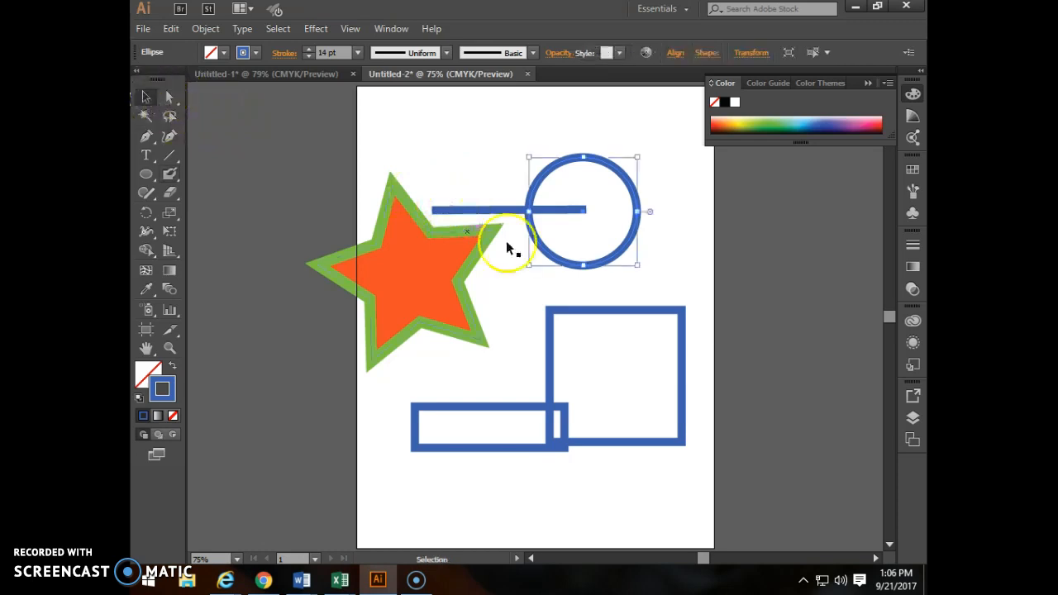
click(498, 210)
click(152, 374)
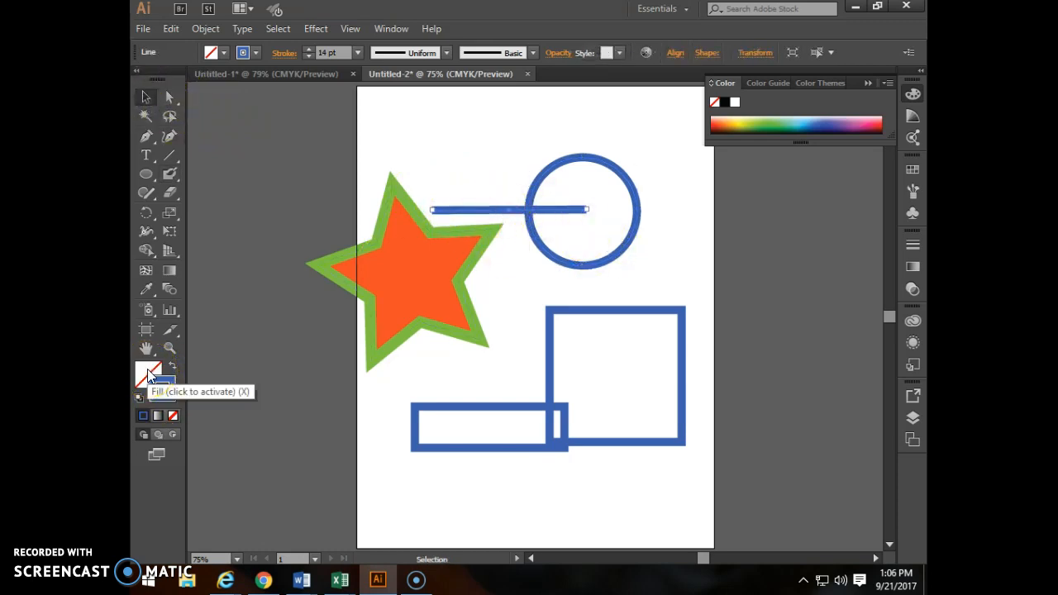
click(161, 384)
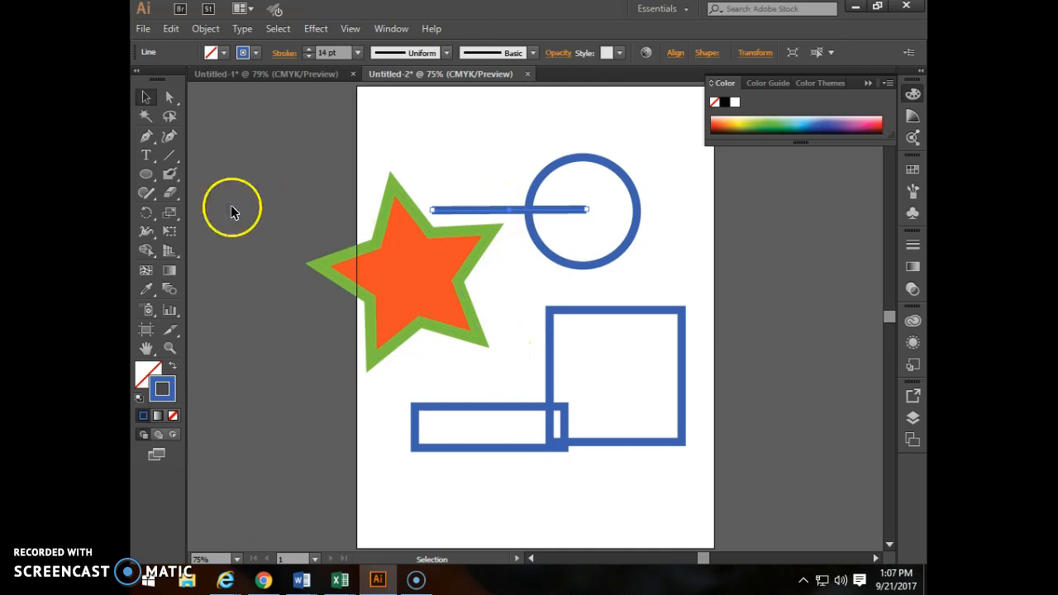
click(173, 177)
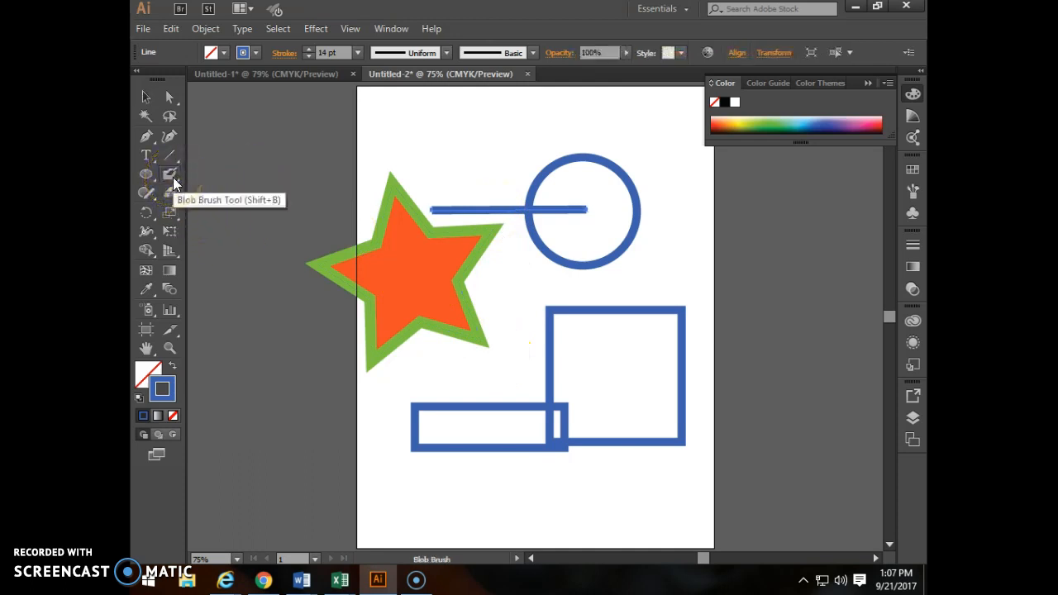
mouse_move(437, 147)
mouse_down()
mouse_move(454, 165)
mouse_move(501, 130)
mouse_move(536, 147)
mouse_move(503, 177)
mouse_up()
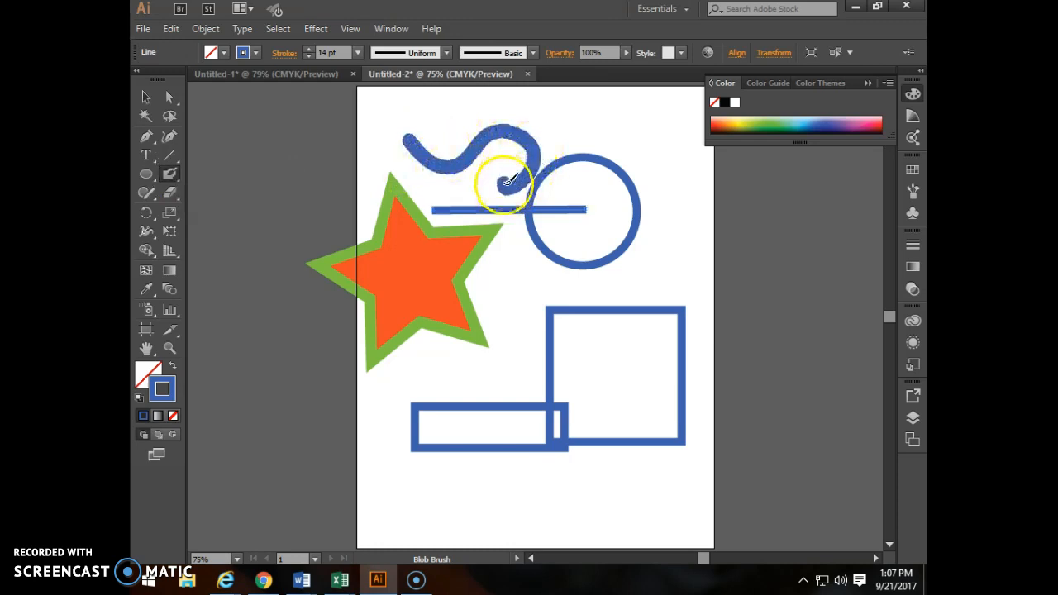
Select the wavy blue brush stroke, isolate its path and move it slightly upward and to the right
click(166, 383)
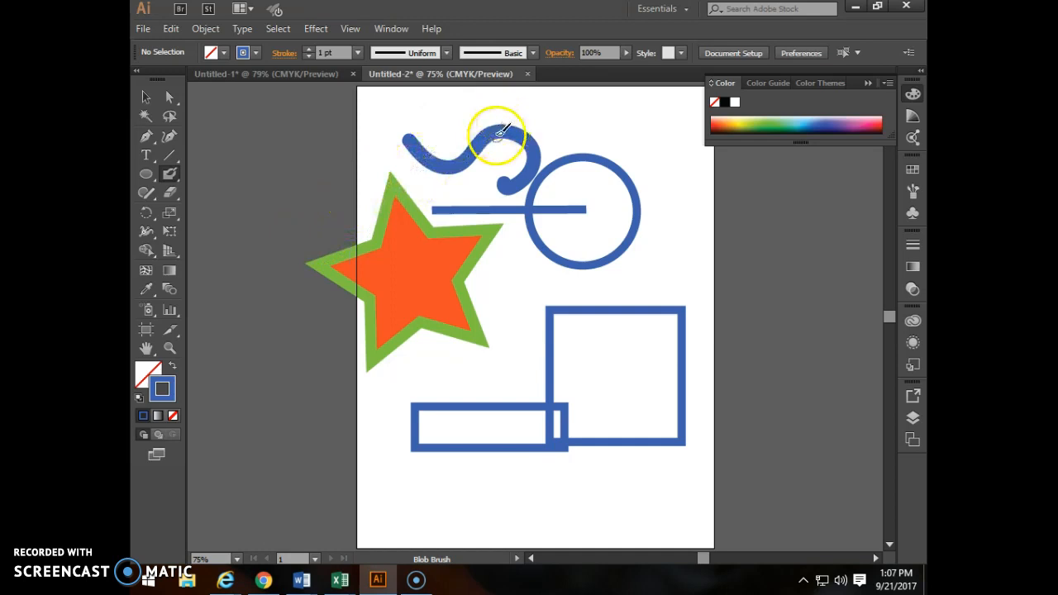
click(145, 97)
click(497, 134)
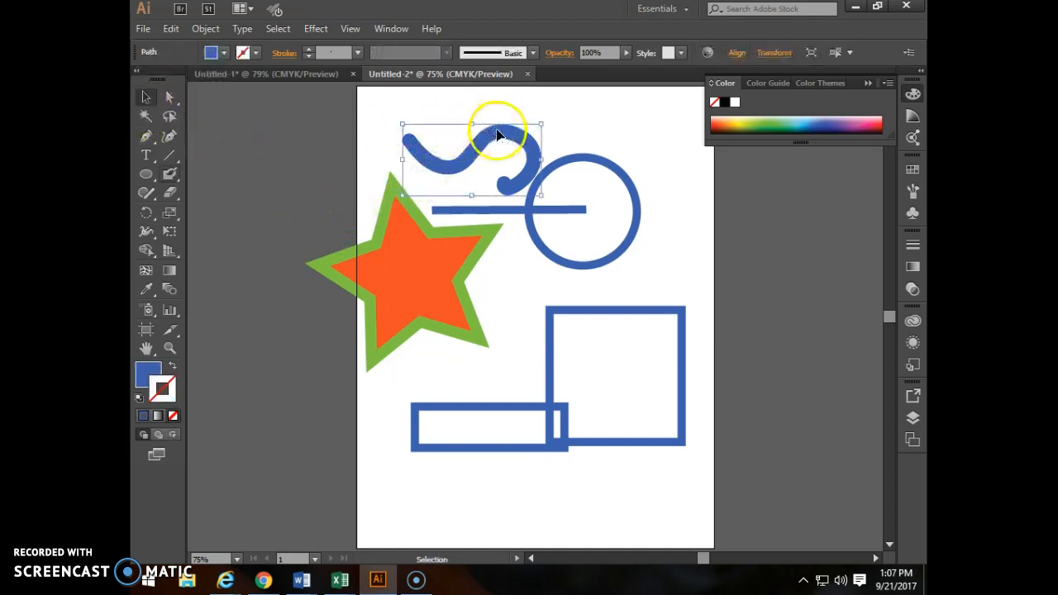
right_click(498, 134)
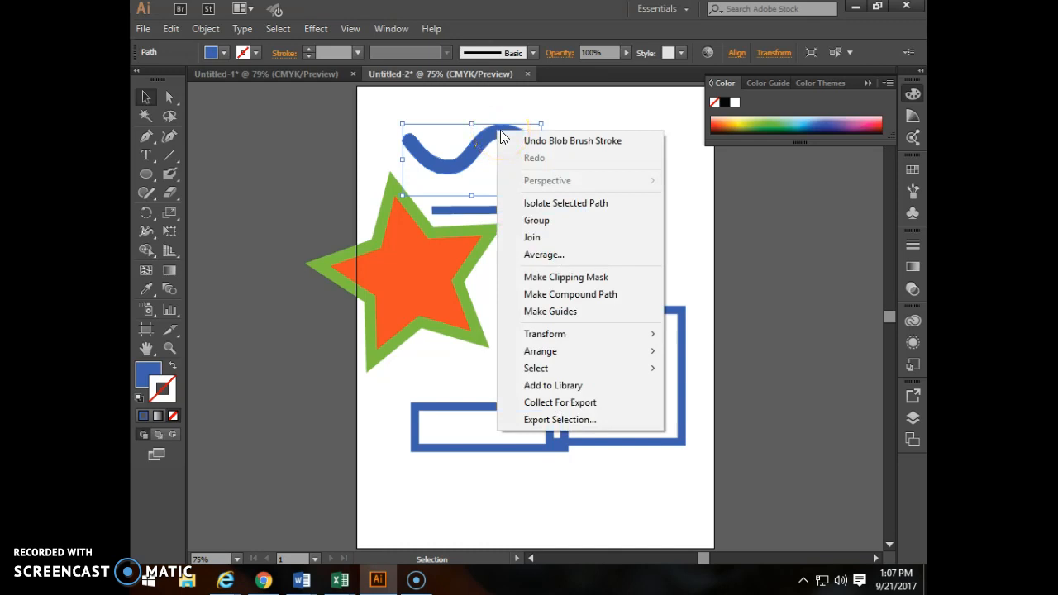
click(478, 136)
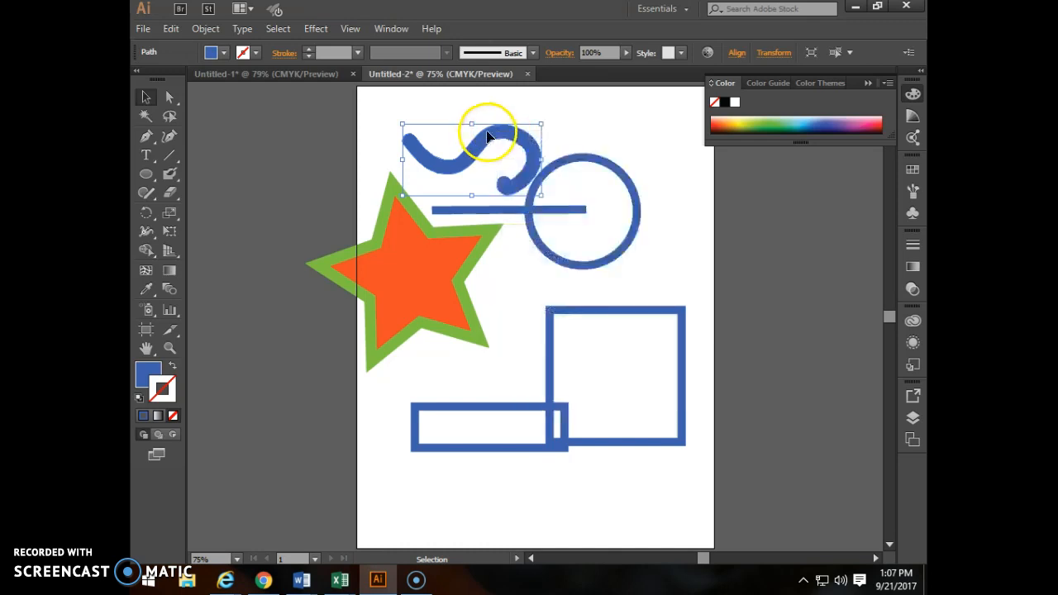
key(a)
key(ctrl+plus)
key(ctrl+plus)
key(ctrl+plus)
key(ctrl+plus)
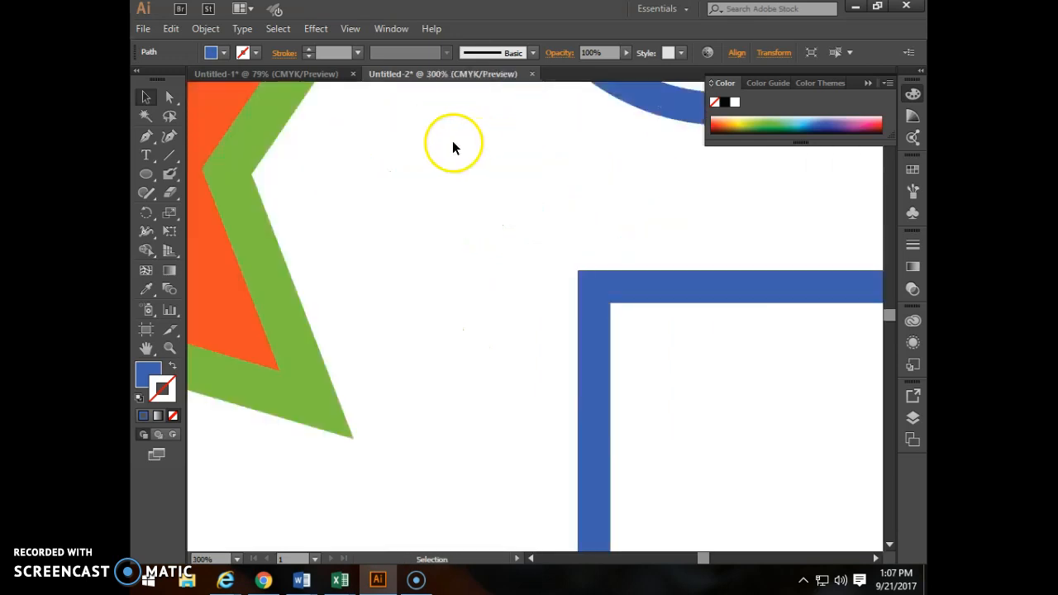
scroll(425, 152, up, 5)
scroll(425, 152, up, 8)
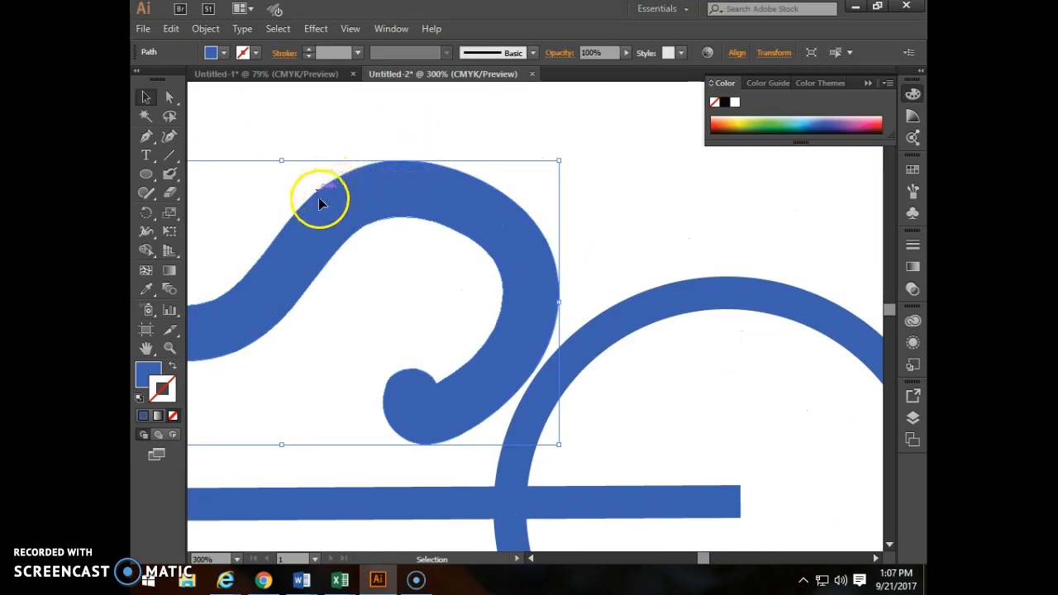
double_click(342, 249)
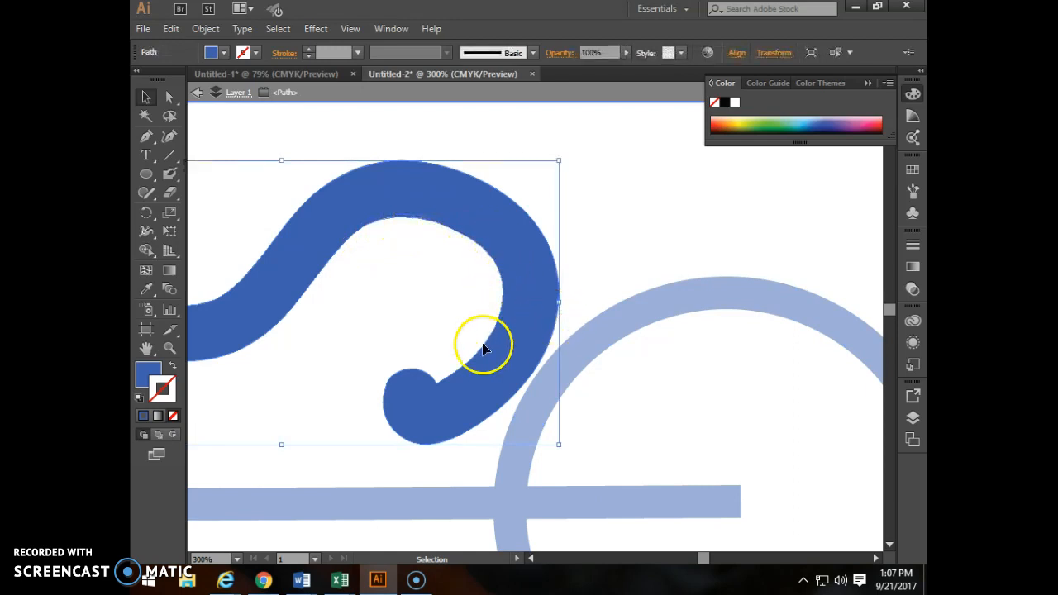
drag(404, 373, 407, 362)
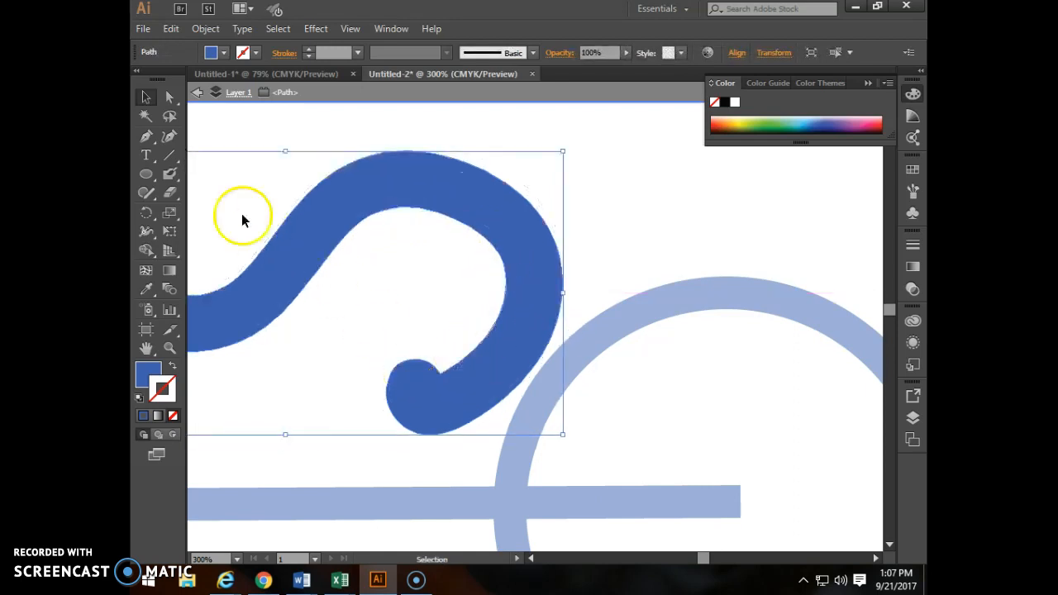
Use Direct Selection to pull the anchor point at the blue stroke's curled end upward into a spike
click(170, 100)
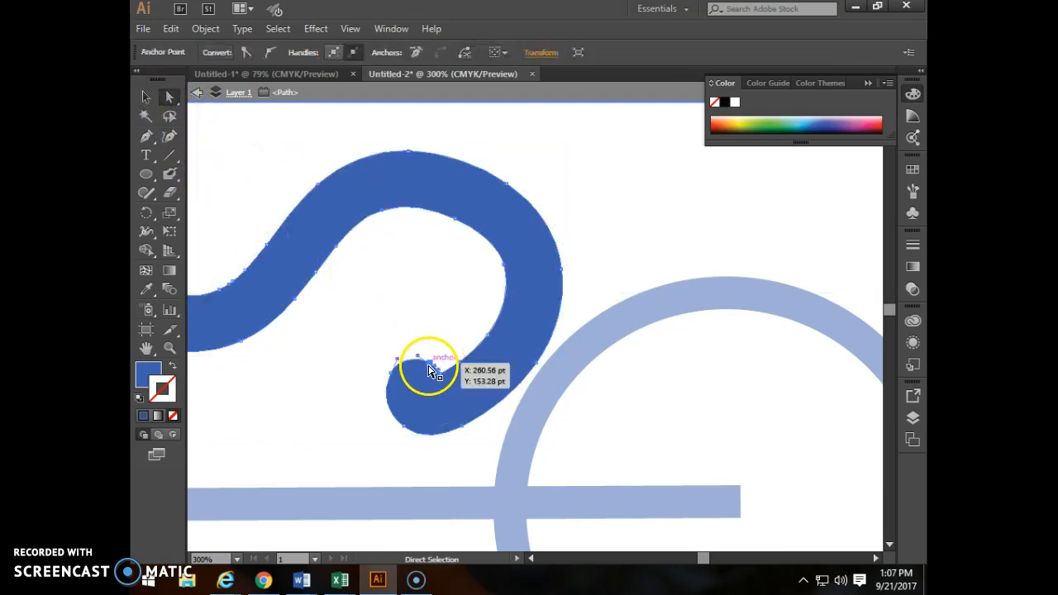
drag(428, 366, 443, 269)
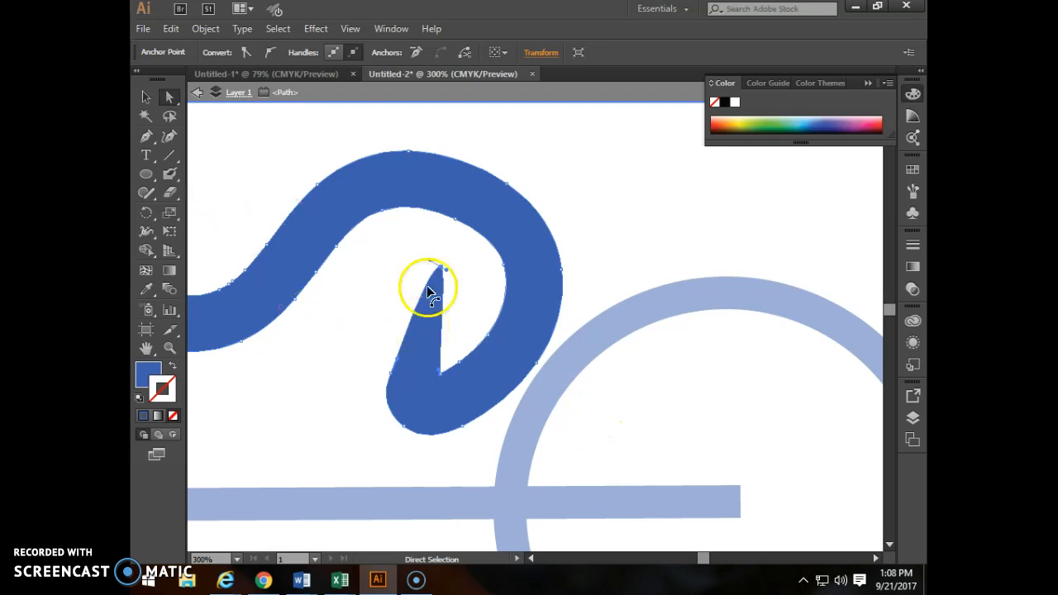
Set the stroke color to orange-red from the spectrum and paint an S-shaped Blob Brush stroke above the blue one
click(170, 176)
scroll(394, 380, up, 3)
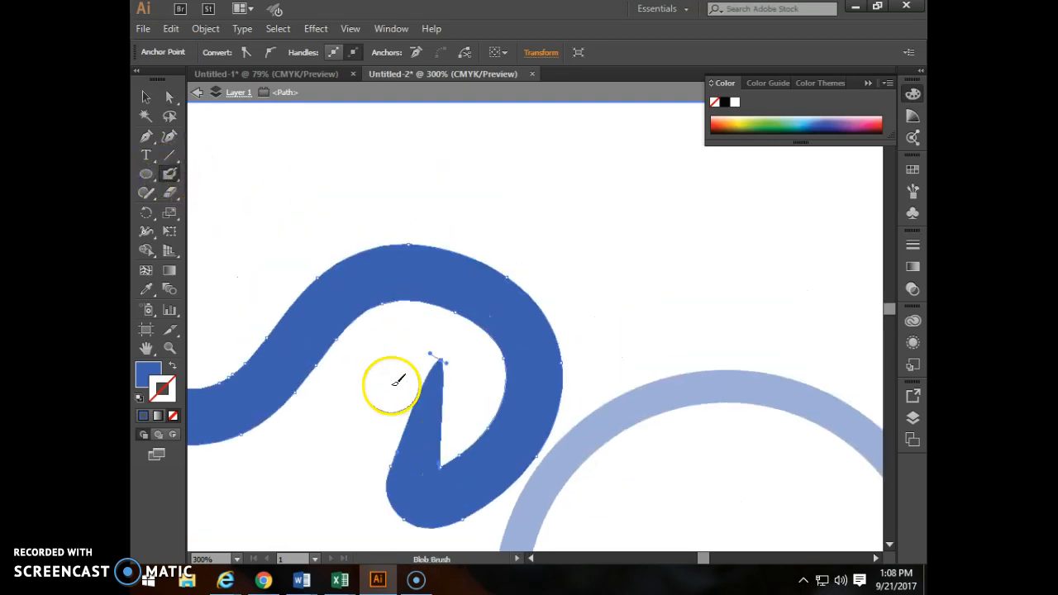
click(721, 121)
mouse_move(446, 185)
mouse_down()
mouse_move(537, 155)
mouse_move(615, 283)
mouse_move(698, 231)
mouse_up()
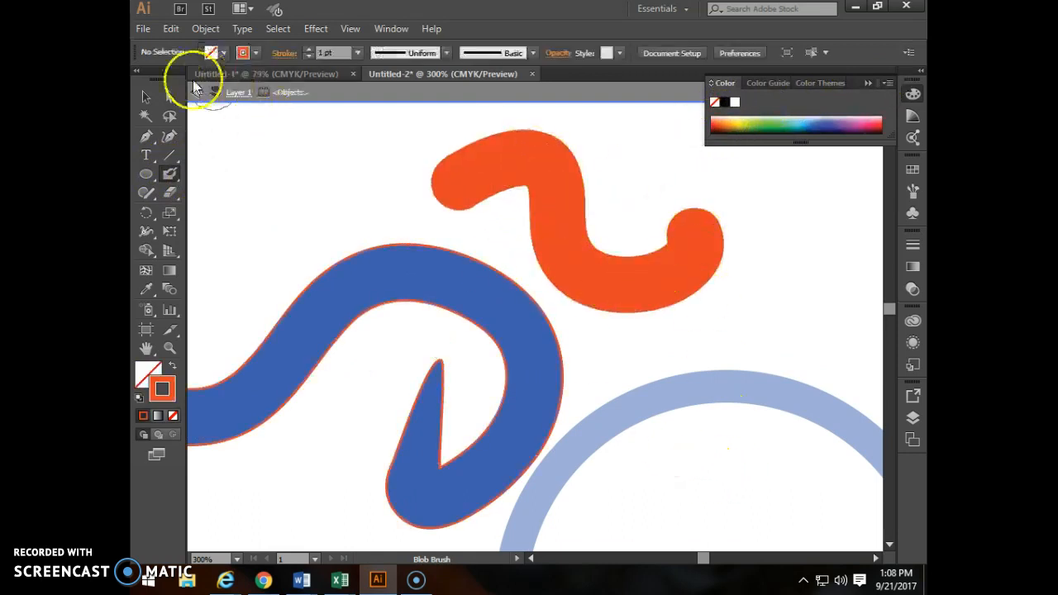
Select the orange-red shape's upper anchor point and stretch its direction handle down to the right, forming a pointed bulge
click(148, 99)
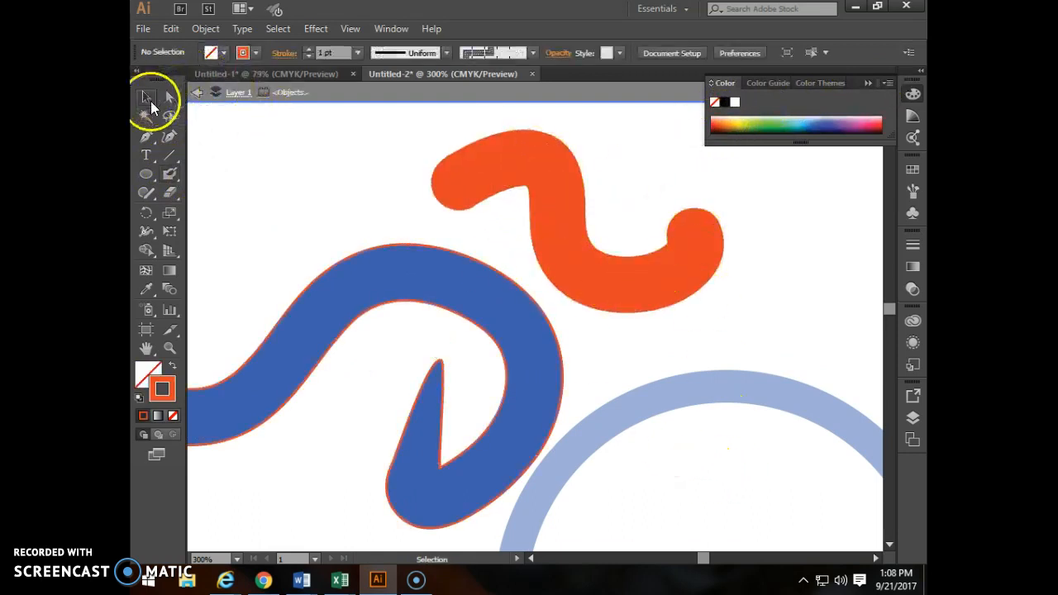
click(559, 225)
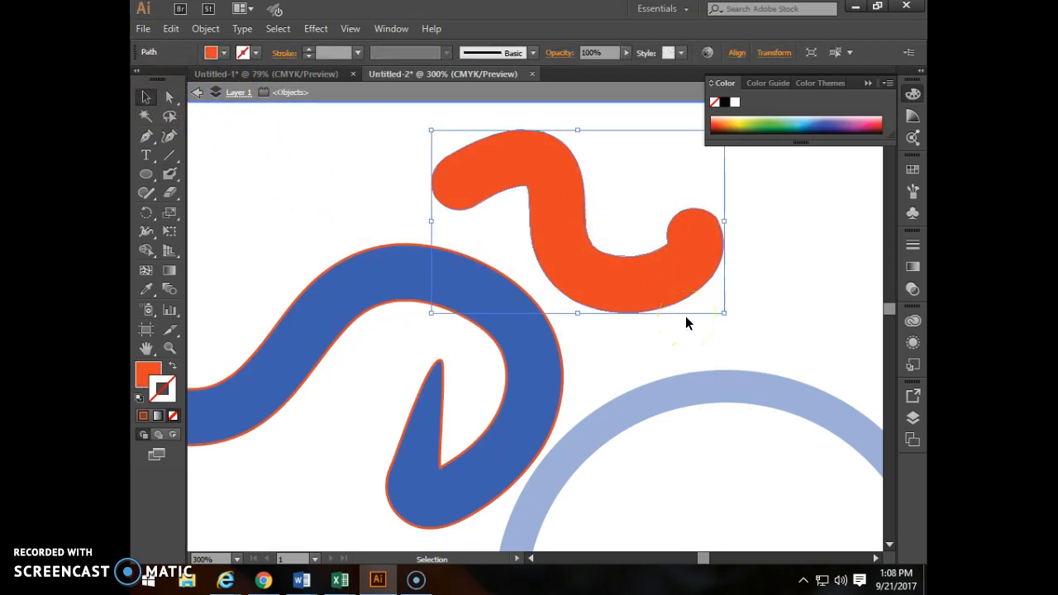
click(170, 99)
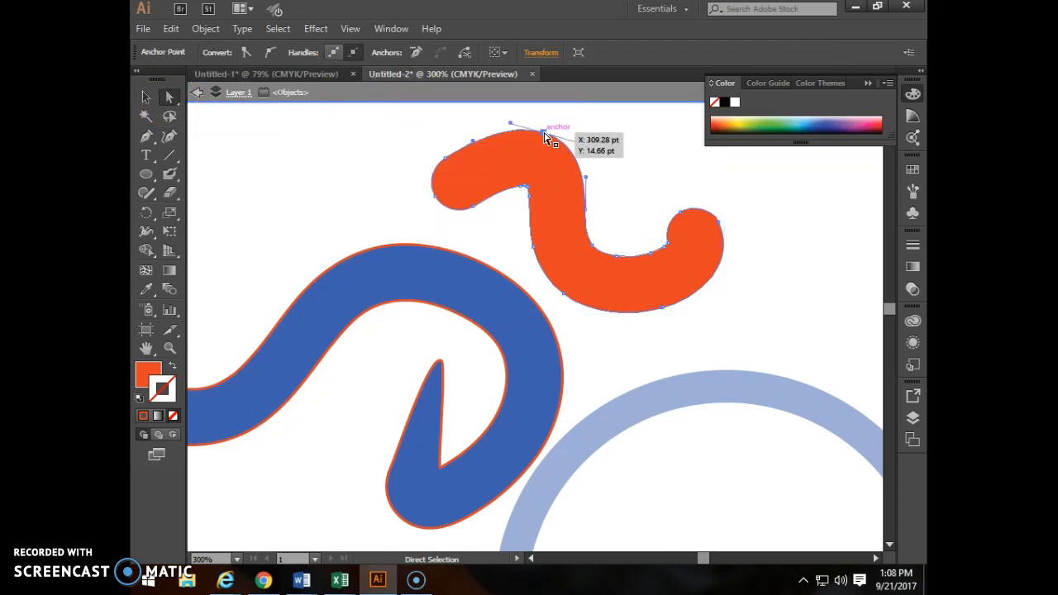
click(545, 137)
drag(586, 149, 759, 260)
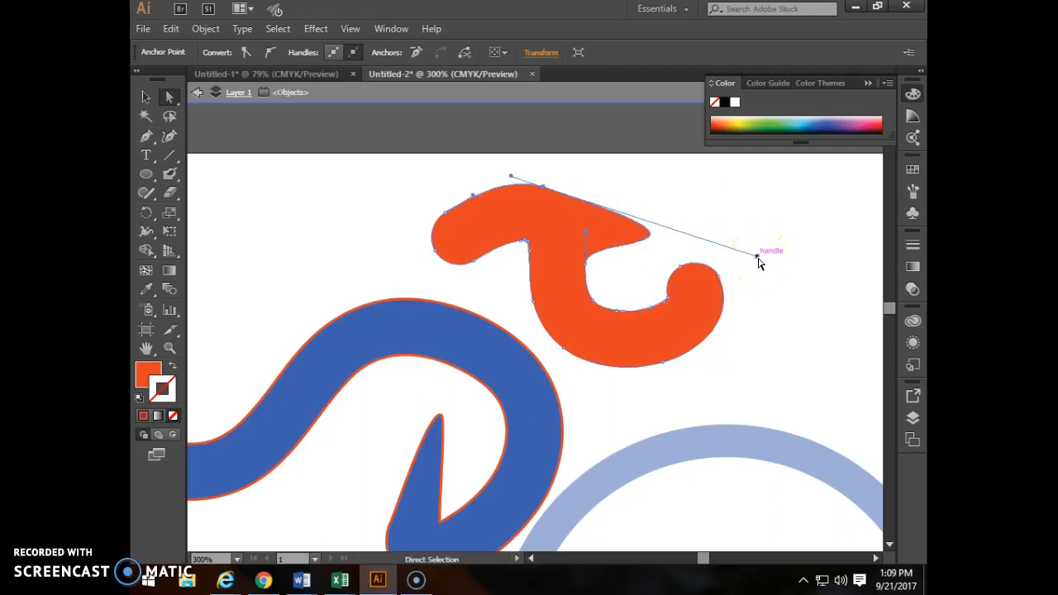
Undo the edits back through the orange-red brush stroke and redo them up to the stretched handle
key(ctrl+z)
key(ctrl+z)
key(ctrl+z)
key(ctrl+z)
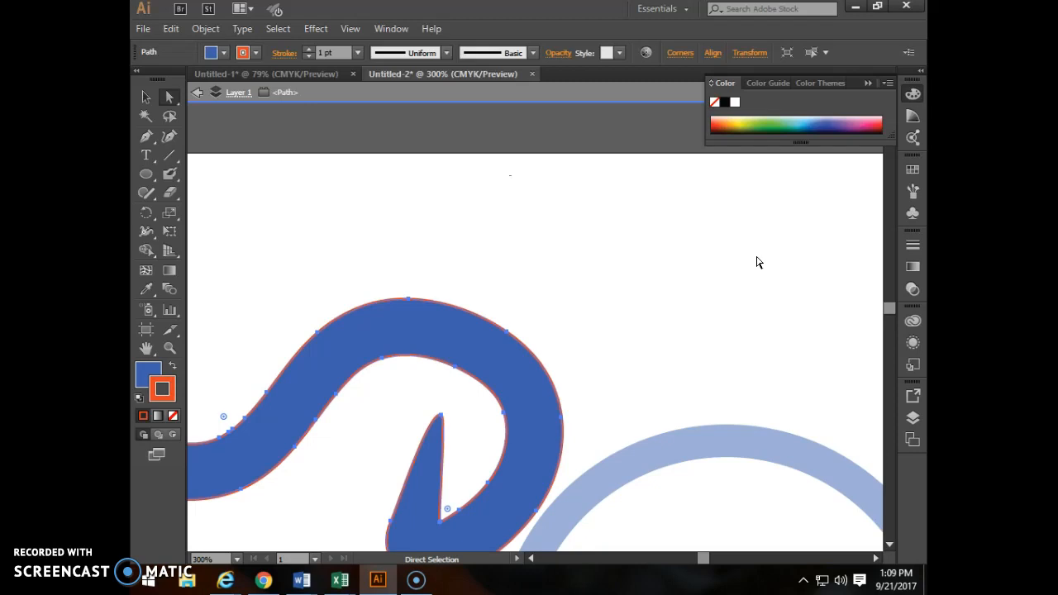
click(172, 29)
click(173, 29)
click(198, 29)
mouse_move(170, 29)
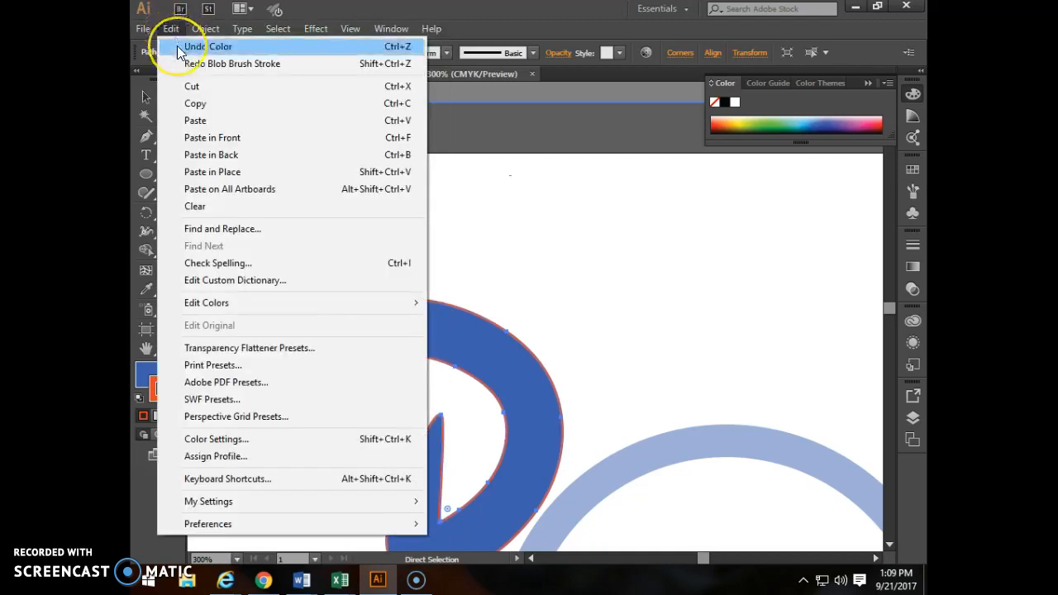
click(198, 71)
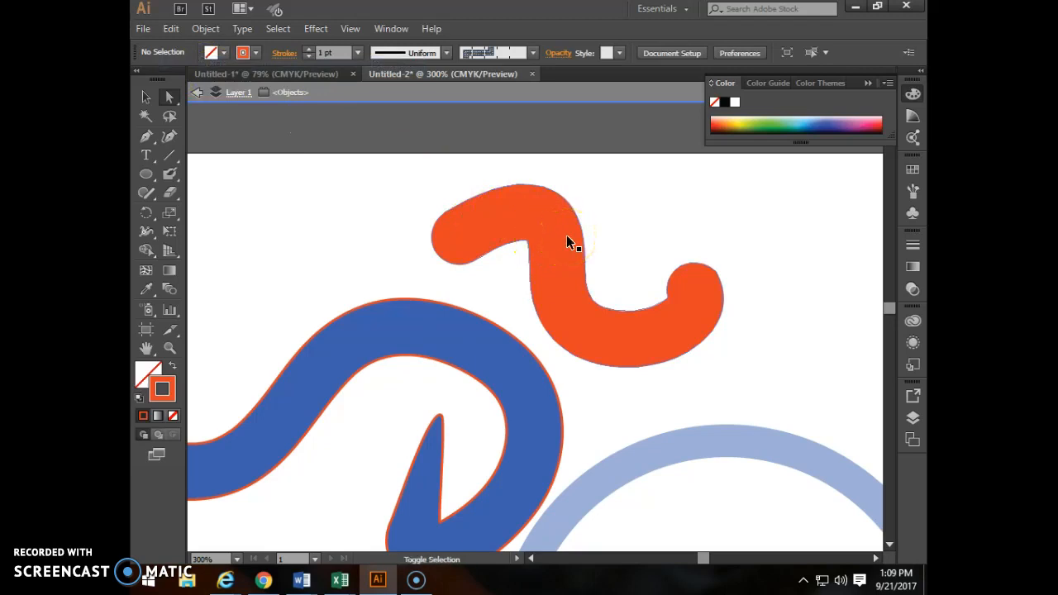
key(ctrl+shift+z)
Move the anchor point on the orange-red shape's left edge outward by about 15 pt to the left
click(589, 241)
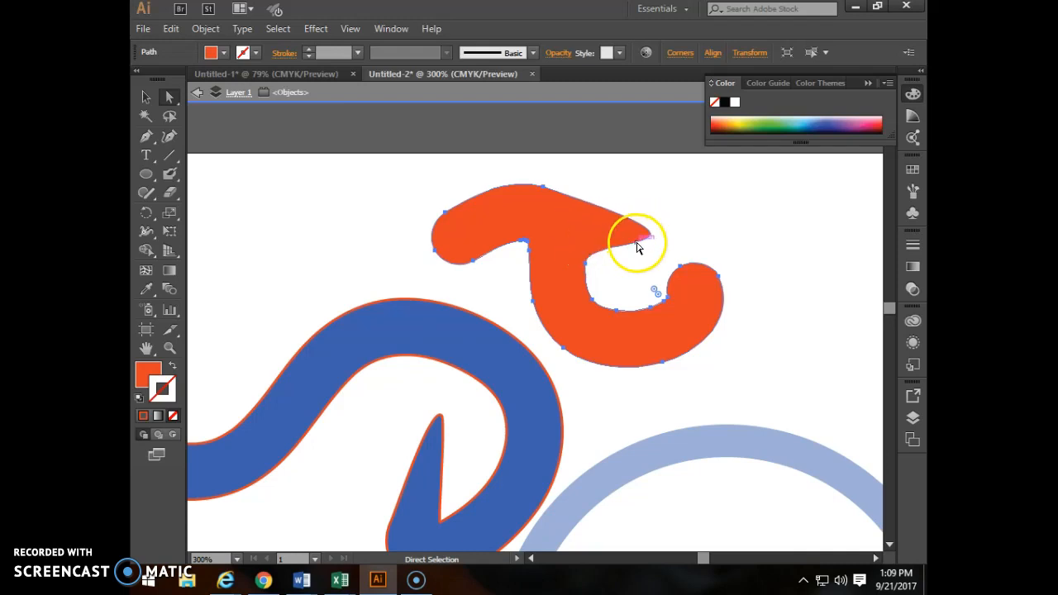
click(533, 307)
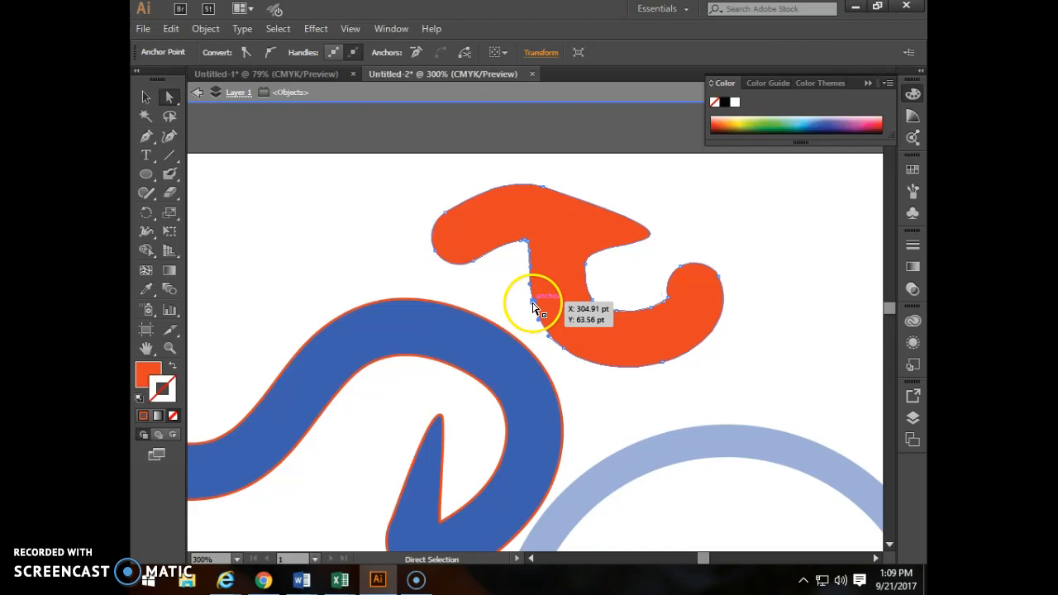
drag(533, 306, 496, 302)
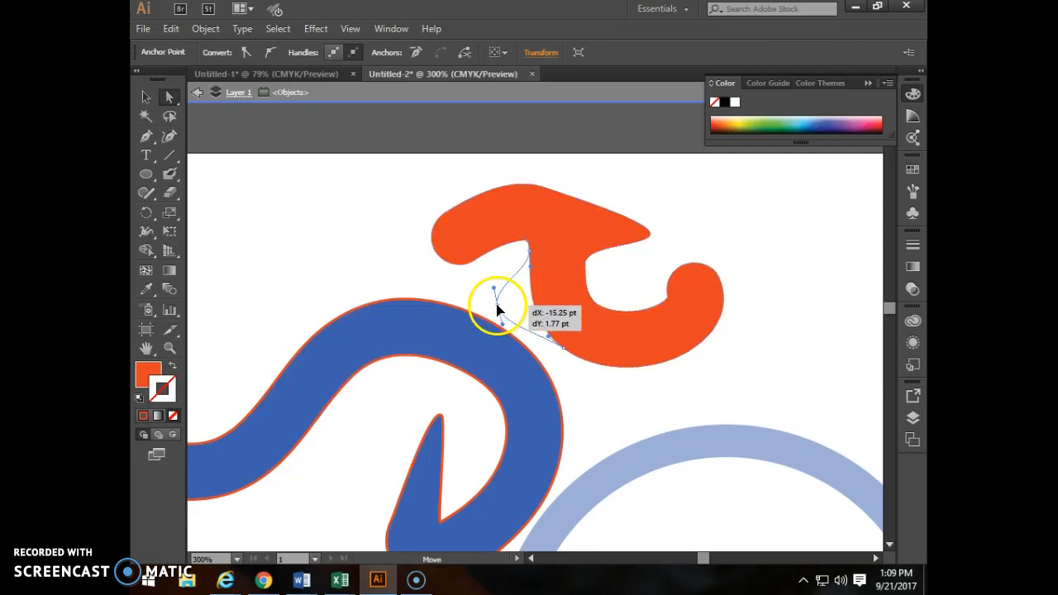
Raise the anchor point on the orange-red shape's inner lower curve into a peak and stretch the right end's handle upward
click(618, 311)
drag(616, 311, 620, 275)
click(715, 283)
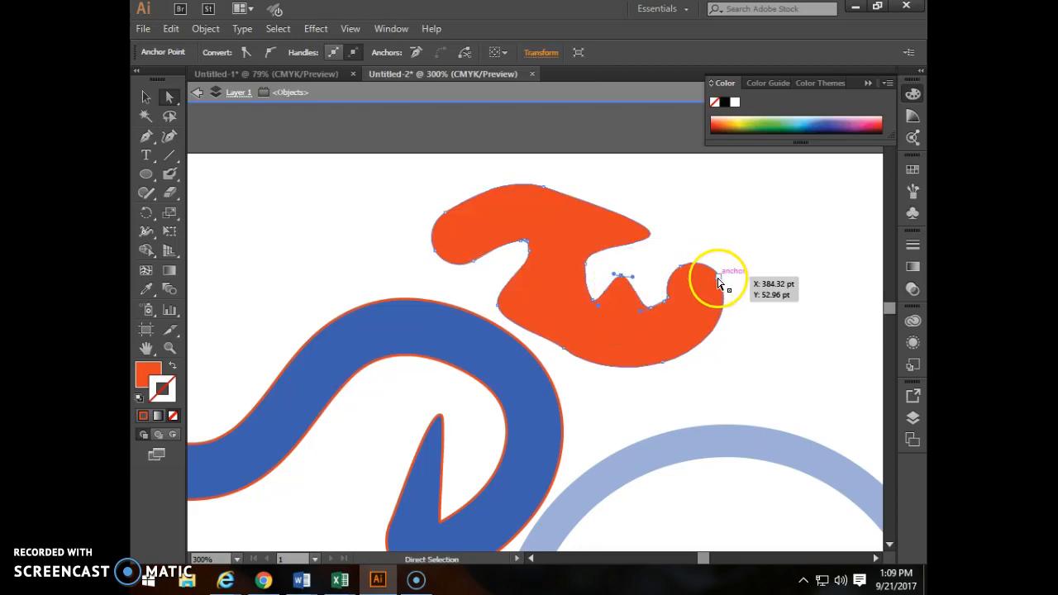
drag(712, 261, 693, 211)
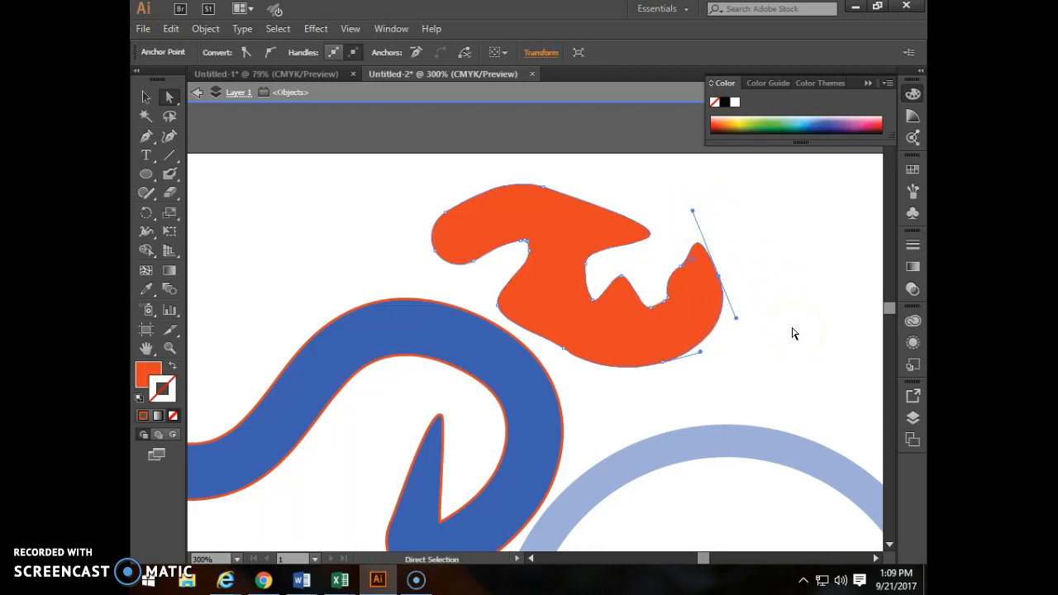
Switch to the Blob Brush over the empty area beside the green-outlined star and reduce its brush size
click(169, 174)
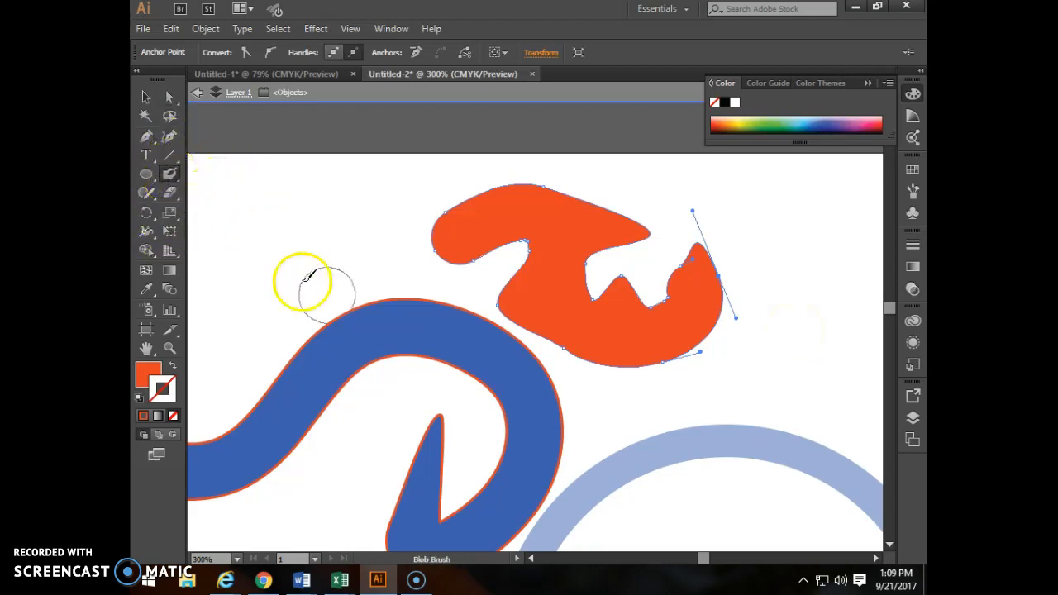
scroll(417, 339, down, 3)
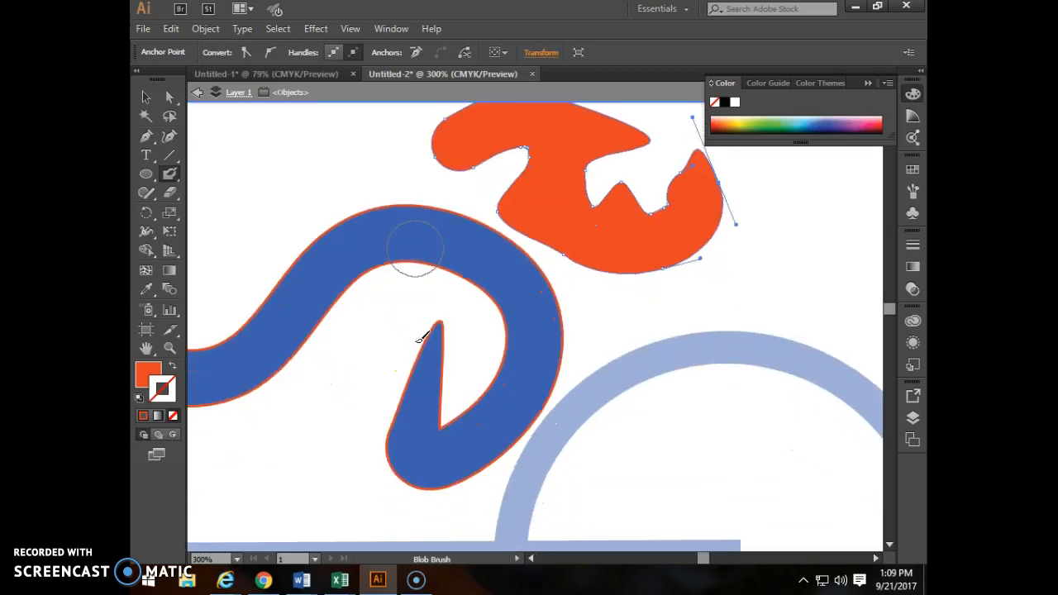
scroll(417, 334, down, 17)
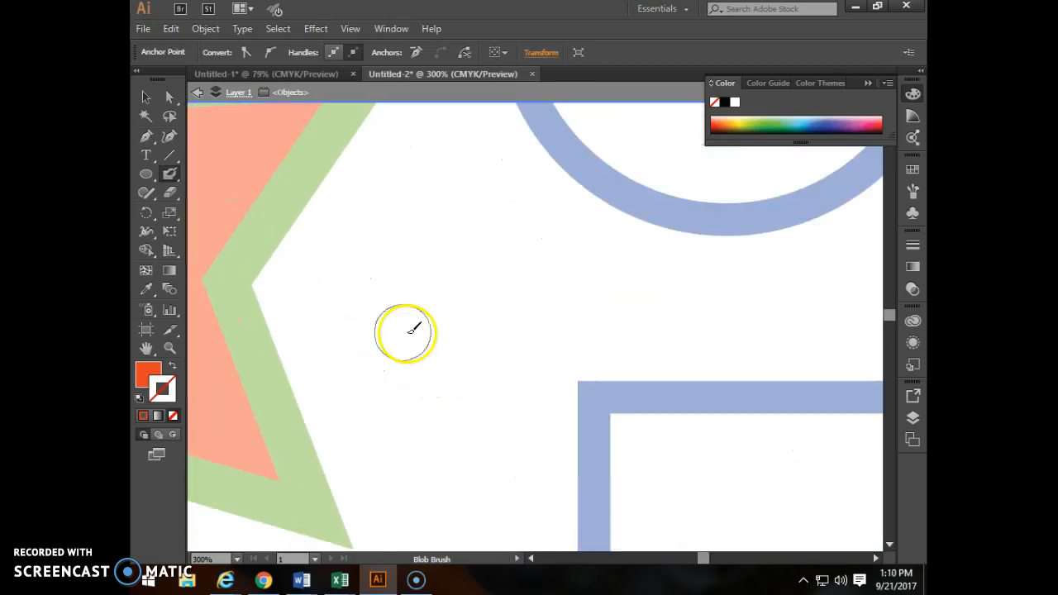
key([)
key([)
key([)
key([)
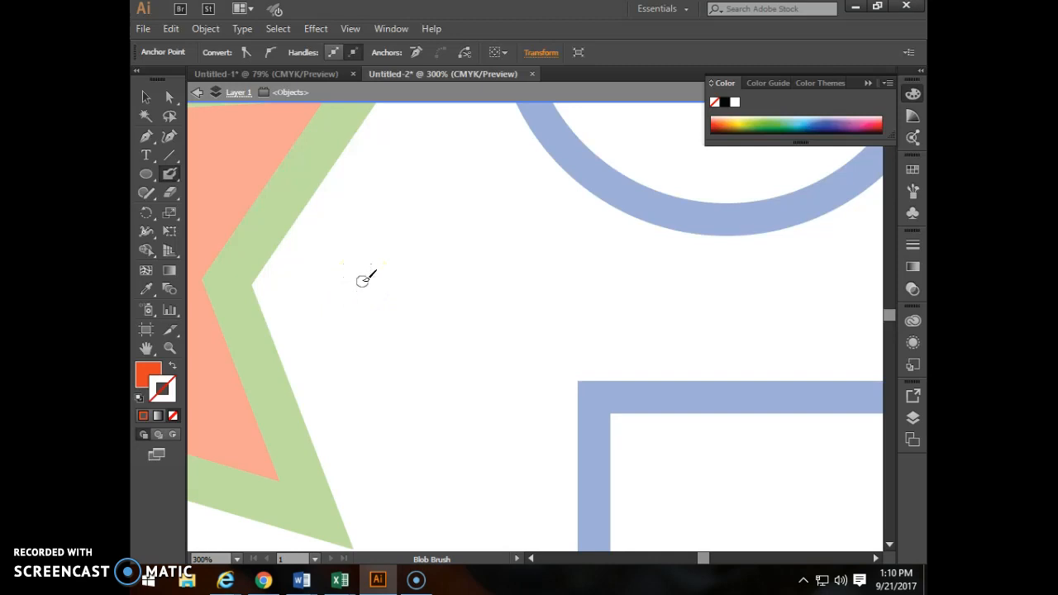
Enlarge the Blob Brush size in repeated increments, then shrink it again to a medium-small tip
key(])
key(])
key(])
key(])
key(])
key(])
key(])
key(])
key(])
key(])
key(])
key(])
key([)
key([)
key([)
key([)
key([)
key([)
key([)
key([)
key([)
key([)
key([)
key([)
key([)
Paint an opening and a closing square bracket side by side in orange-red with the Blob Brush
click(367, 241)
mouse_move(367, 240)
mouse_down()
mouse_move(354, 354)
mouse_move(397, 355)
mouse_up()
mouse_move(449, 236)
mouse_down()
mouse_move(485, 237)
mouse_move(496, 355)
mouse_move(460, 361)
mouse_move(470, 361)
mouse_up()
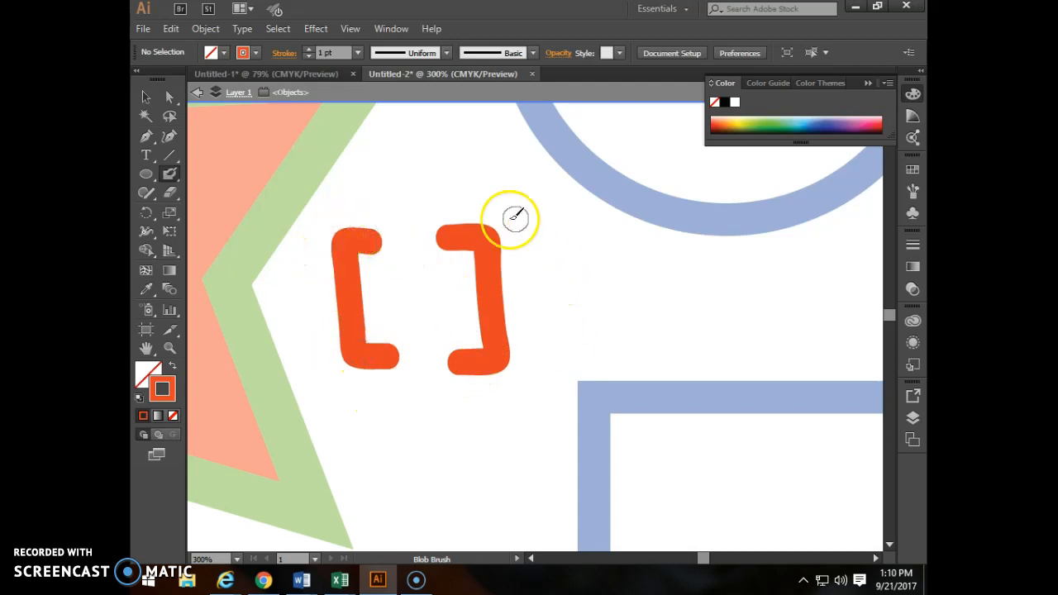
Pull the middle anchor point of the opening bracket's inner edge outward to the right and narrow the bulge into a spike
click(170, 100)
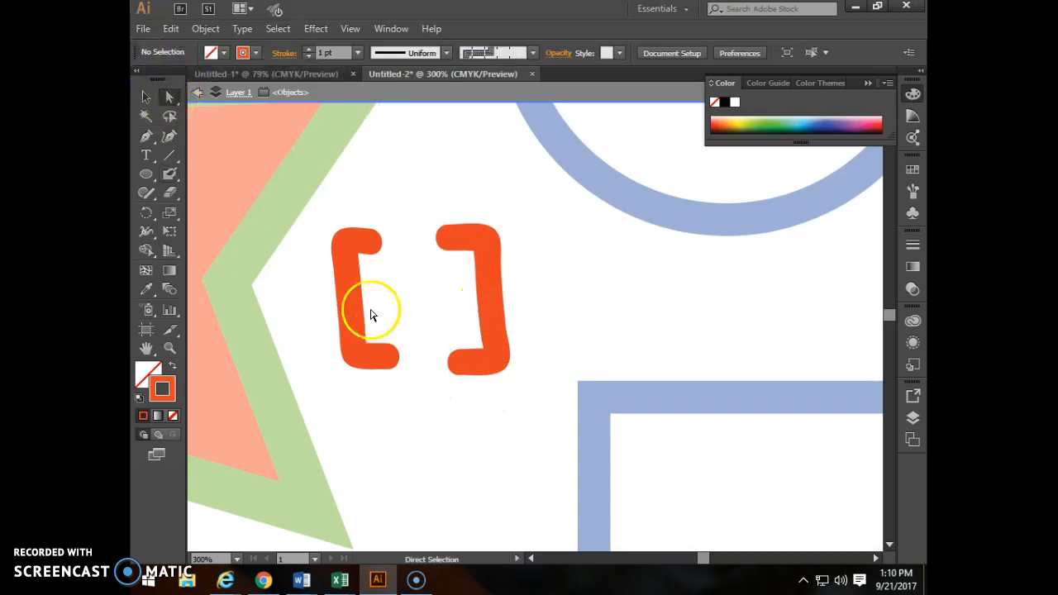
click(362, 299)
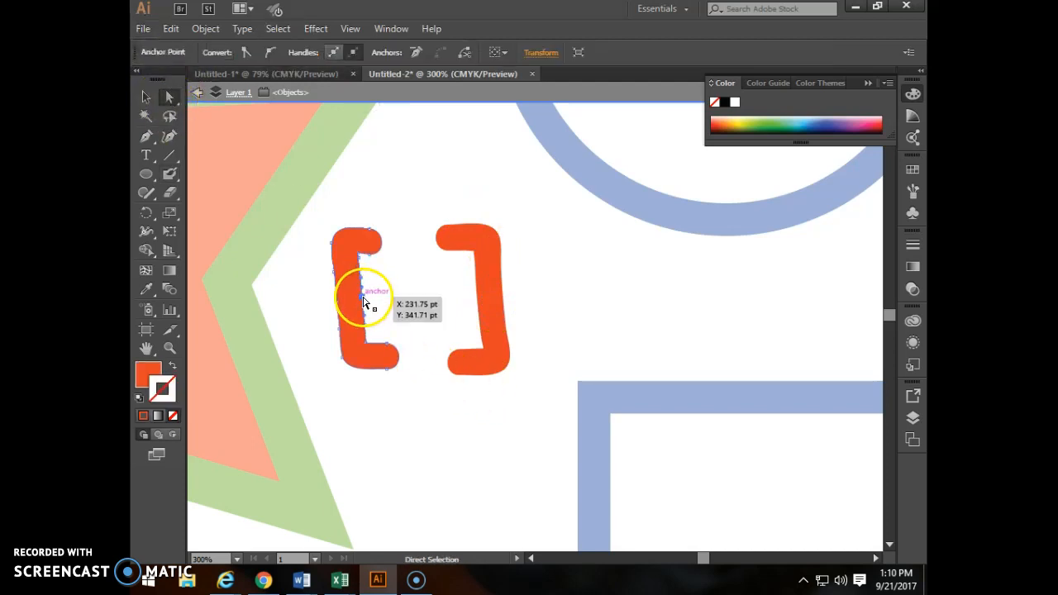
drag(363, 299, 388, 300)
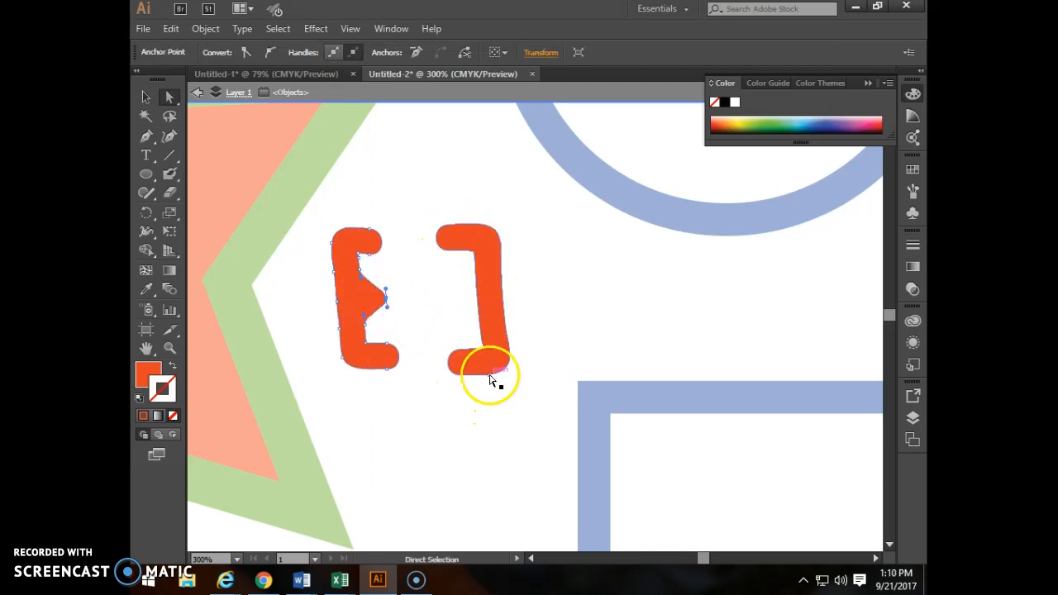
drag(364, 328, 361, 286)
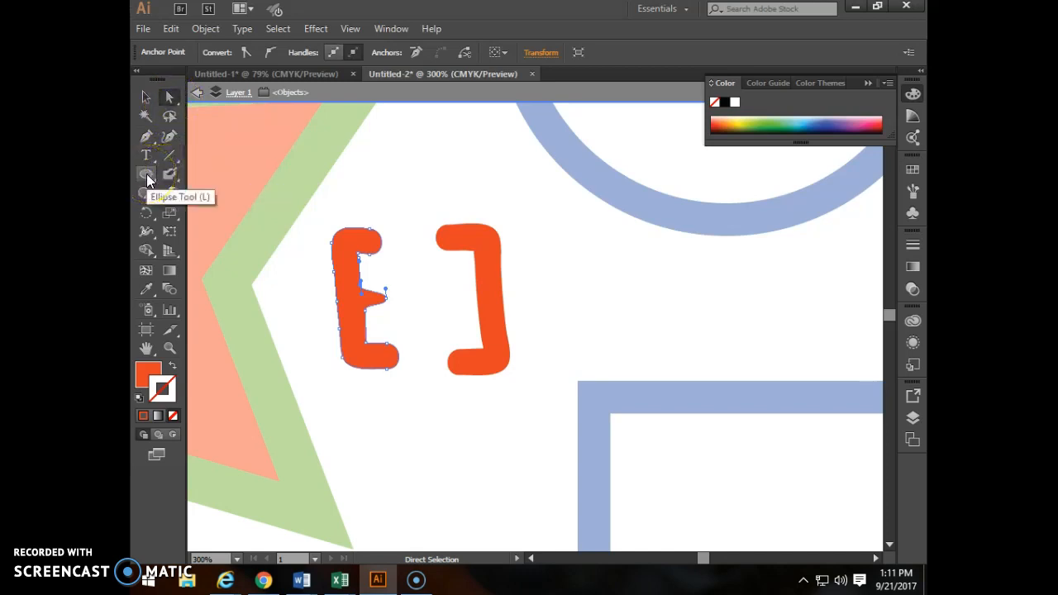
Draw a closed, straight-edged block letter F with the Pen tool in the empty area below the brackets
click(146, 136)
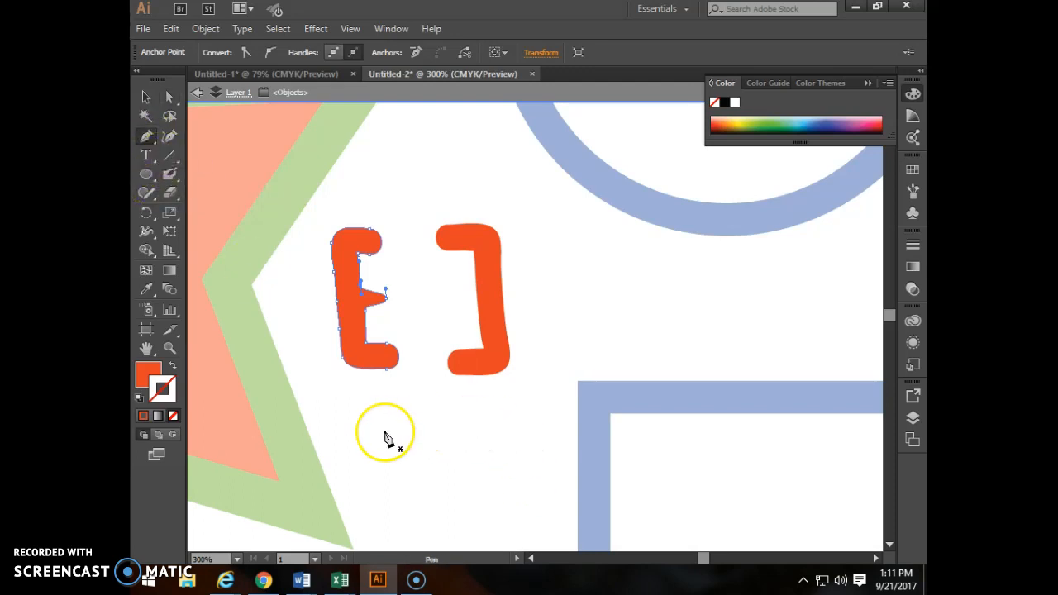
scroll(384, 438, down, 5)
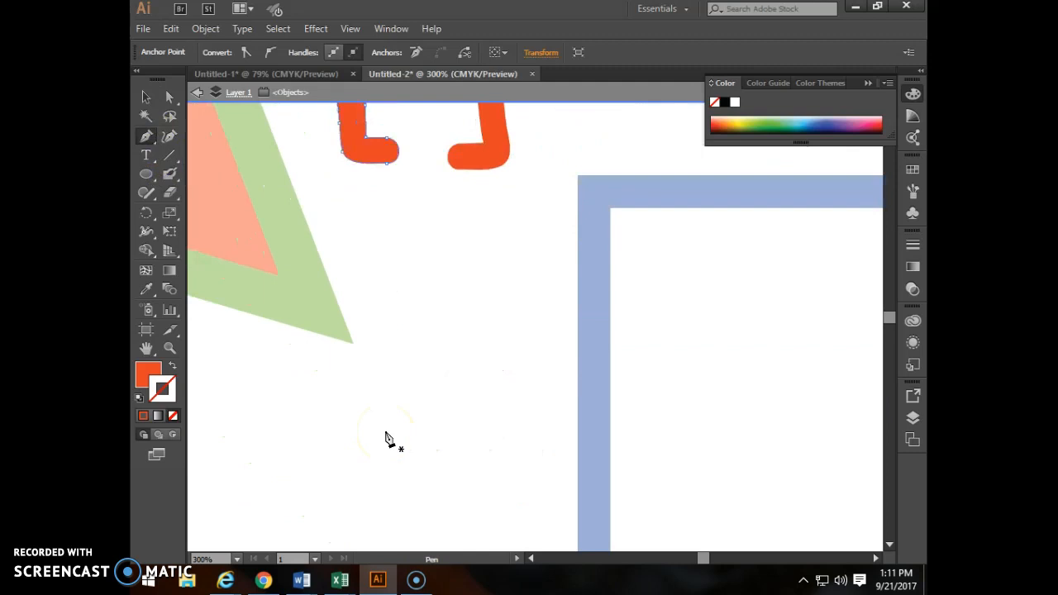
click(412, 262)
click(411, 339)
click(412, 396)
click(442, 396)
click(443, 336)
click(467, 335)
click(467, 311)
click(443, 312)
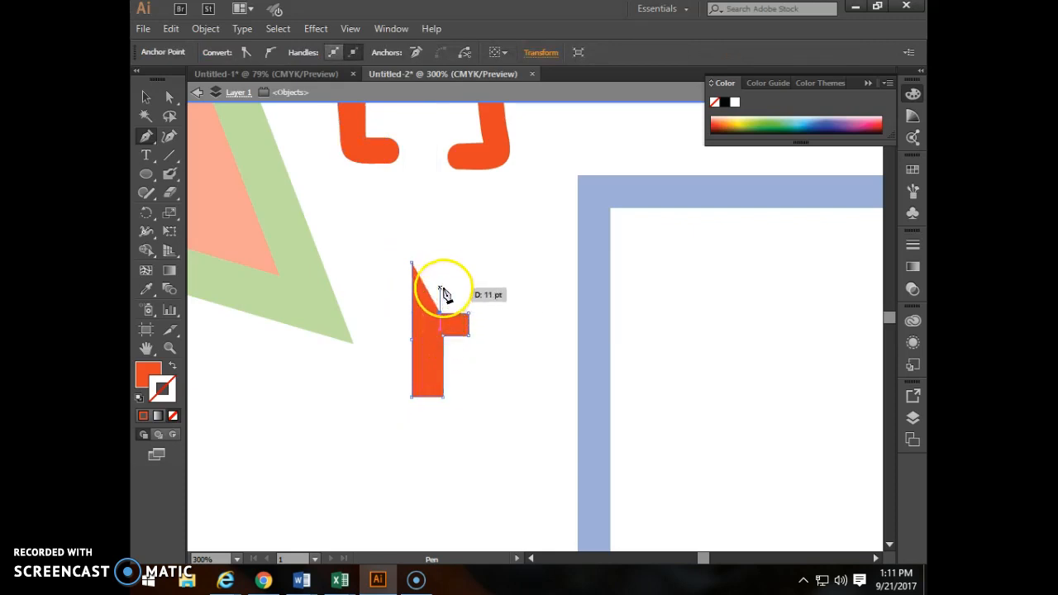
click(486, 265)
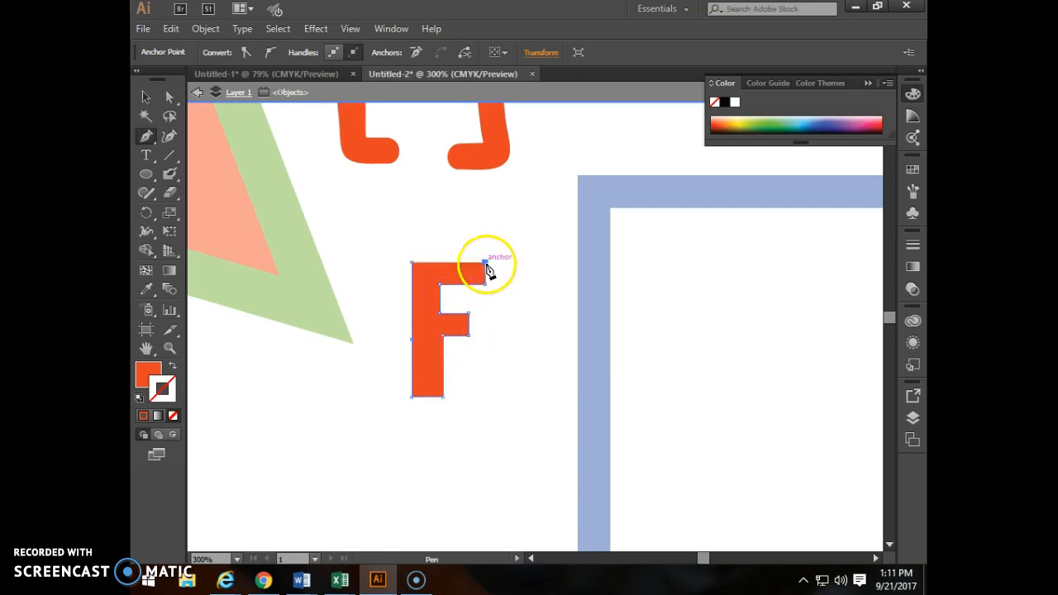
click(415, 267)
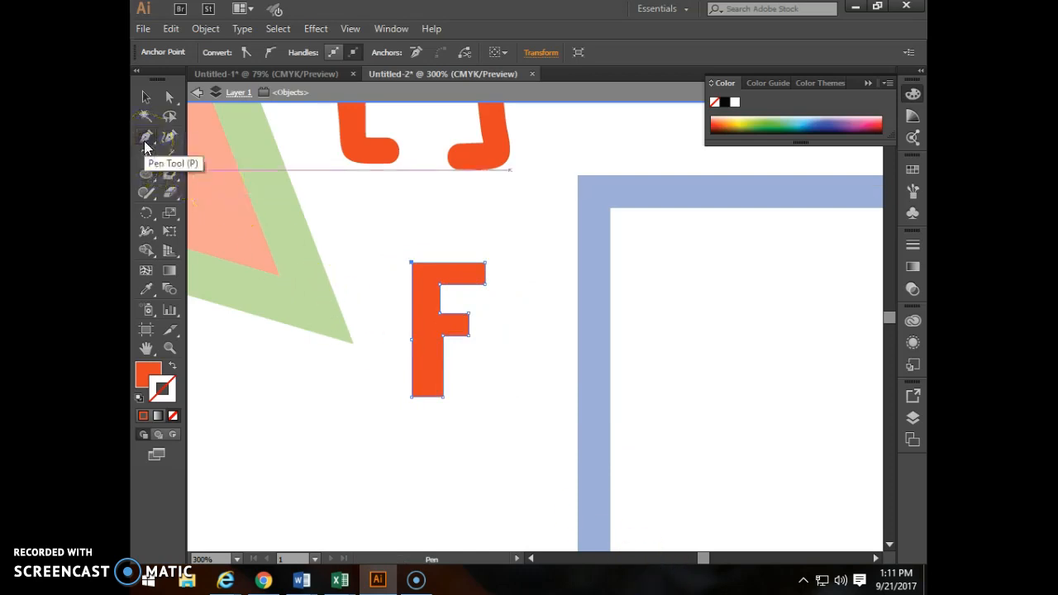
Move the letter F's inner corner anchor point under the upper arm slightly down and to the right
click(168, 97)
click(571, 439)
click(422, 281)
drag(438, 284, 447, 293)
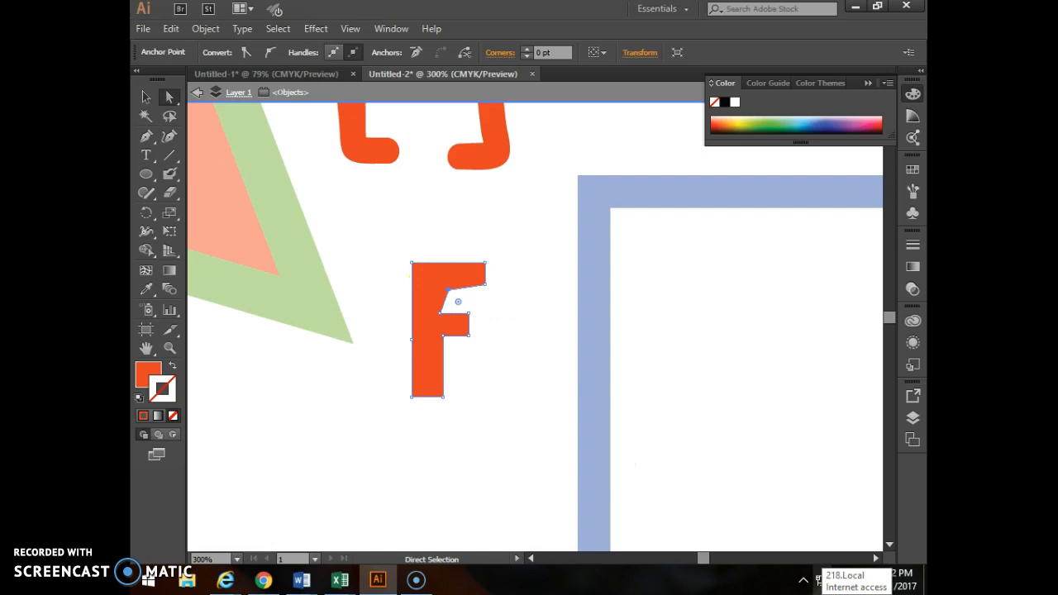